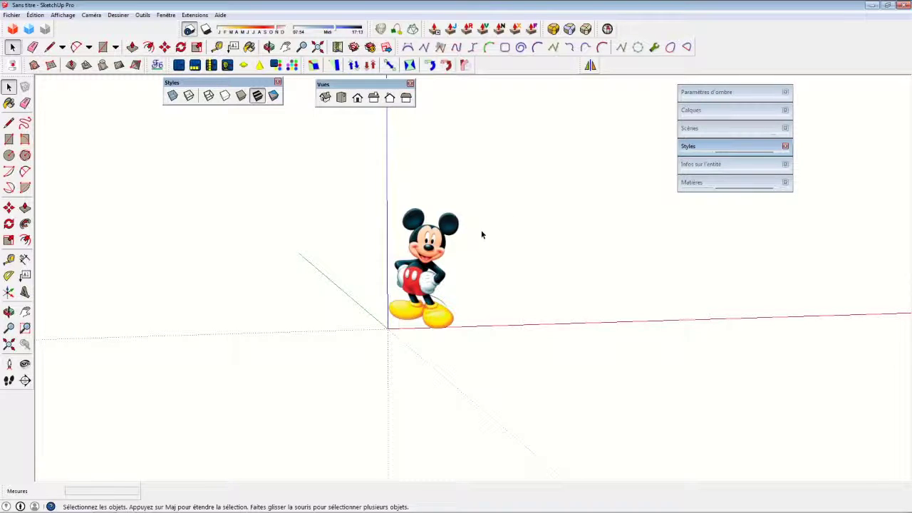
Select the Mickey scale figure standing at the origin.
{"action": "left_click", "coordinate": [433, 258]}
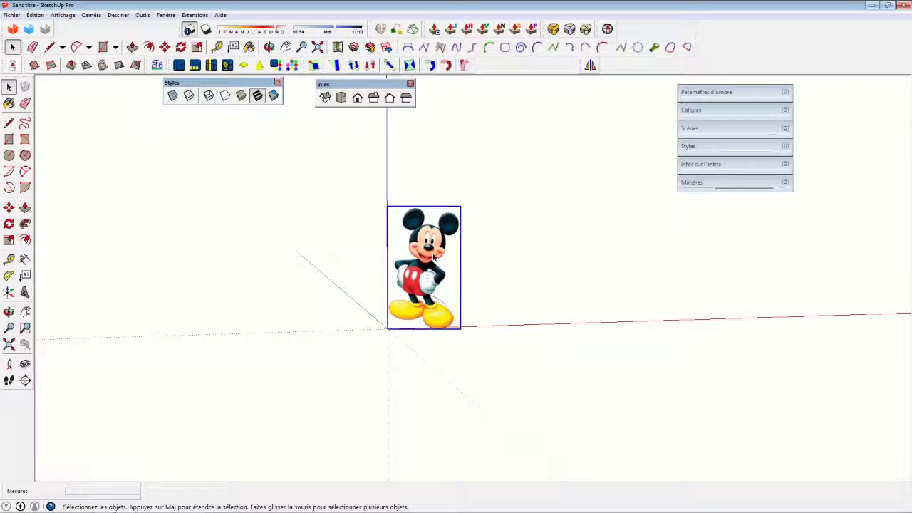
Delete the Mickey figure and switch to the Top view.
{"action": "key", "text": "Delete"}
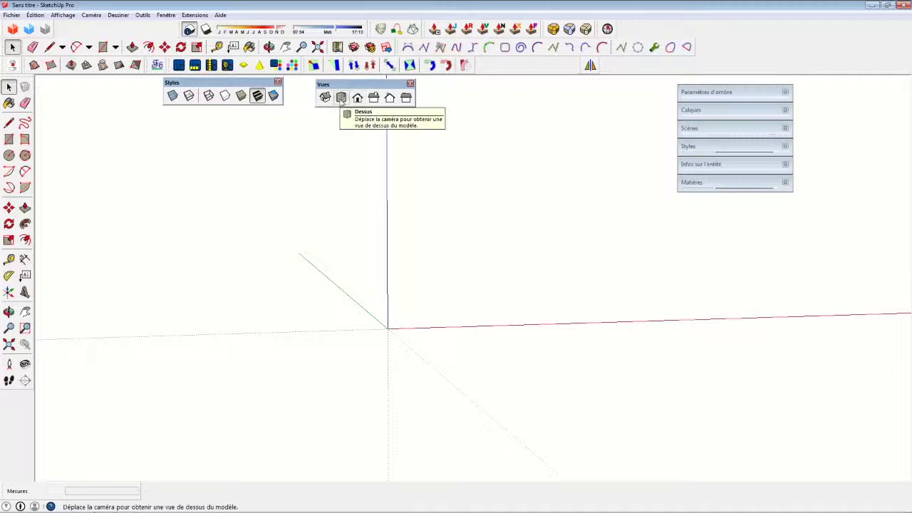
{"action": "left_click", "coordinate": [341, 98]}
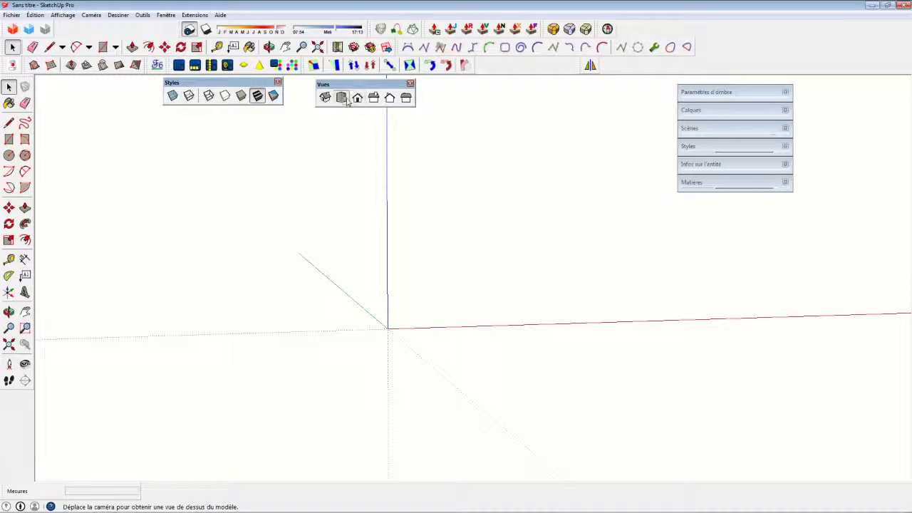
{"action": "left_click", "coordinate": [9, 124]}
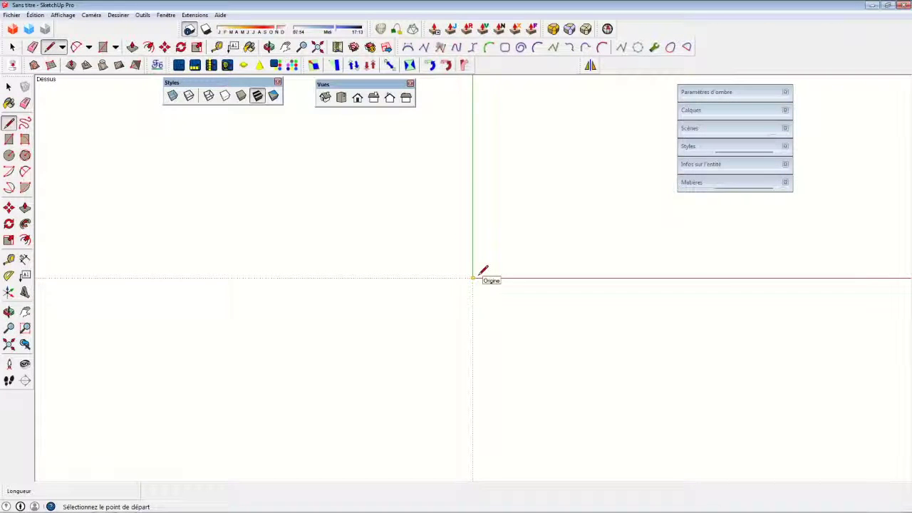
Draw a closed L outline from the origin with edges 2000, 200, 1800, 1800 and 200 mm.
{"action": "left_click", "coordinate": [475, 277]}
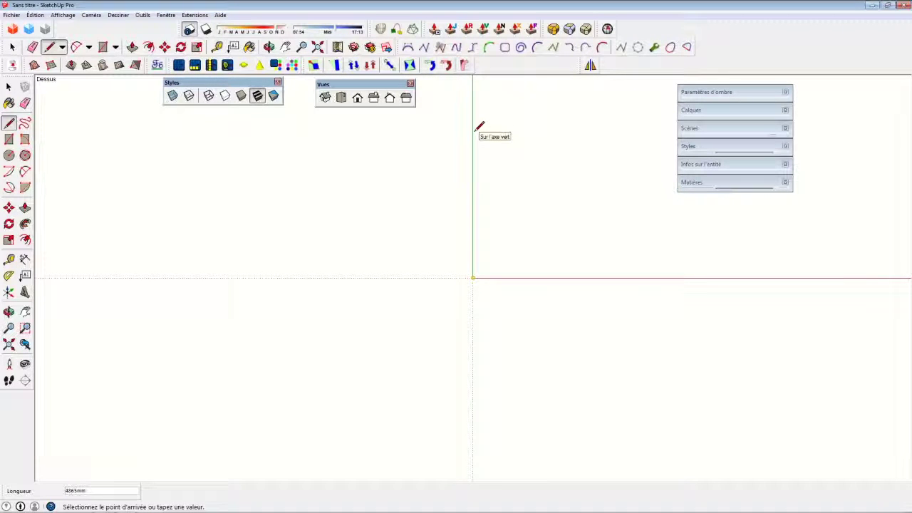
{"action": "type", "text": "2000"}
{"action": "key", "text": "Return"}
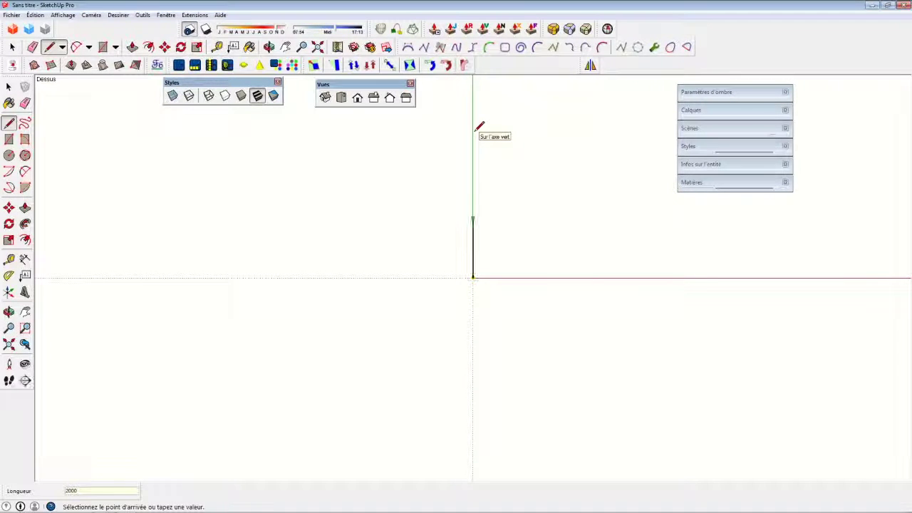
{"action": "middle_click_drag", "start_coordinate": [480, 126], "coordinate": [502, 184]}
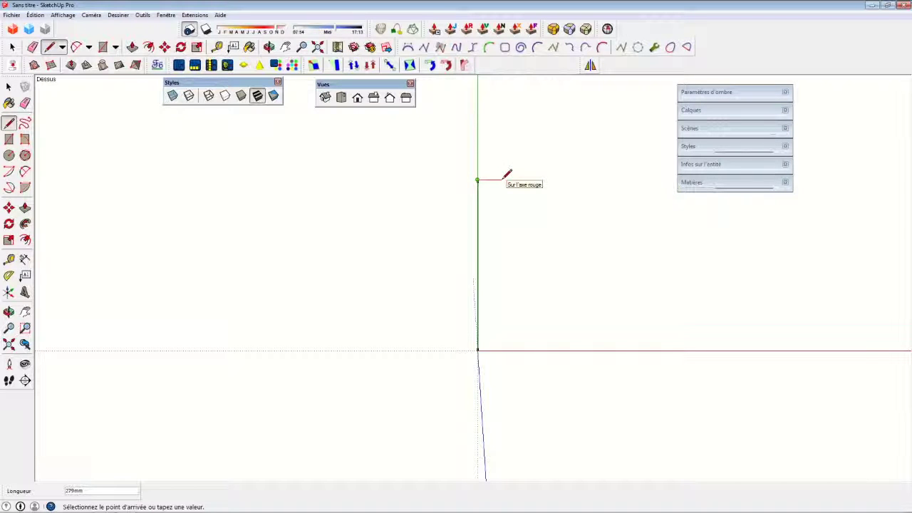
{"action": "type", "text": "200"}
{"action": "key", "text": "Return"}
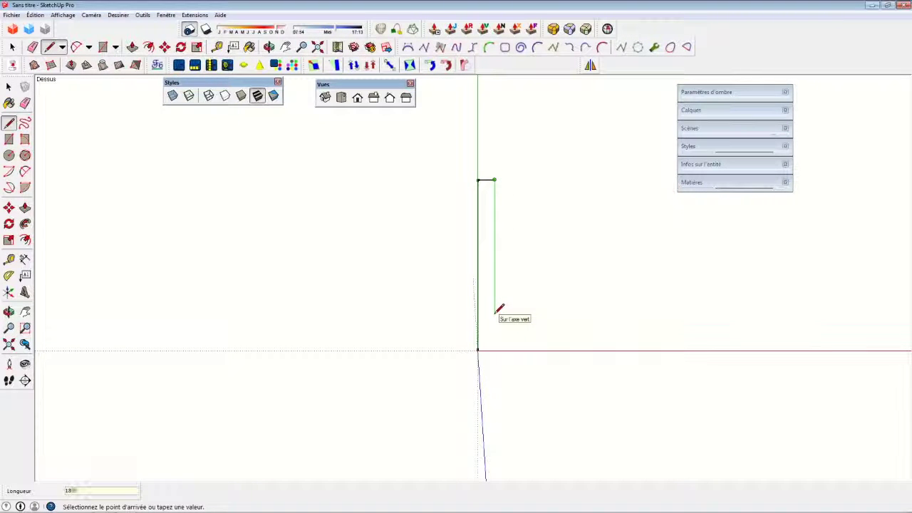
{"action": "type", "text": "00"}
{"action": "key", "text": "Return"}
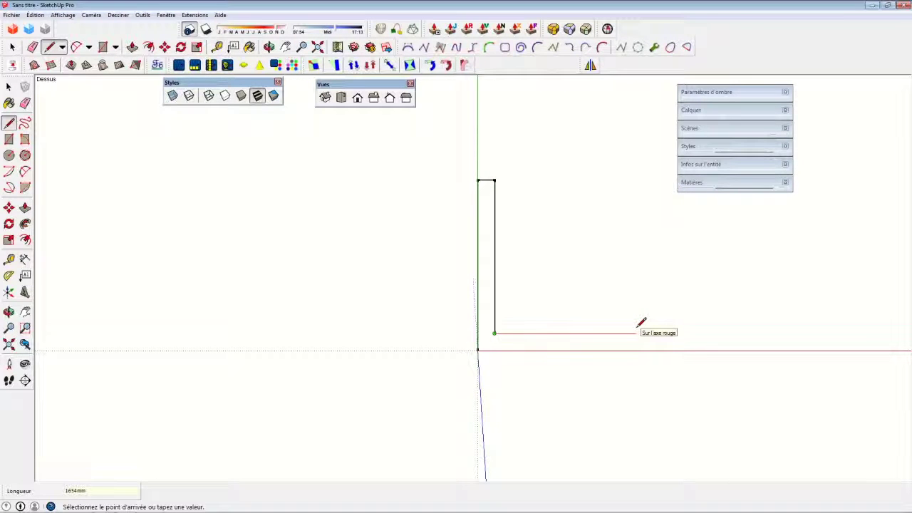
{"action": "type", "text": "1800"}
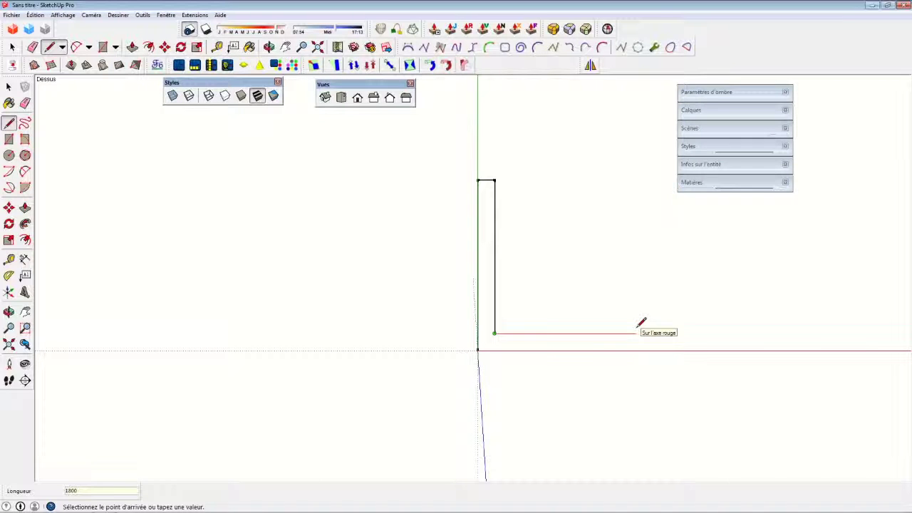
{"action": "key", "text": "Return"}
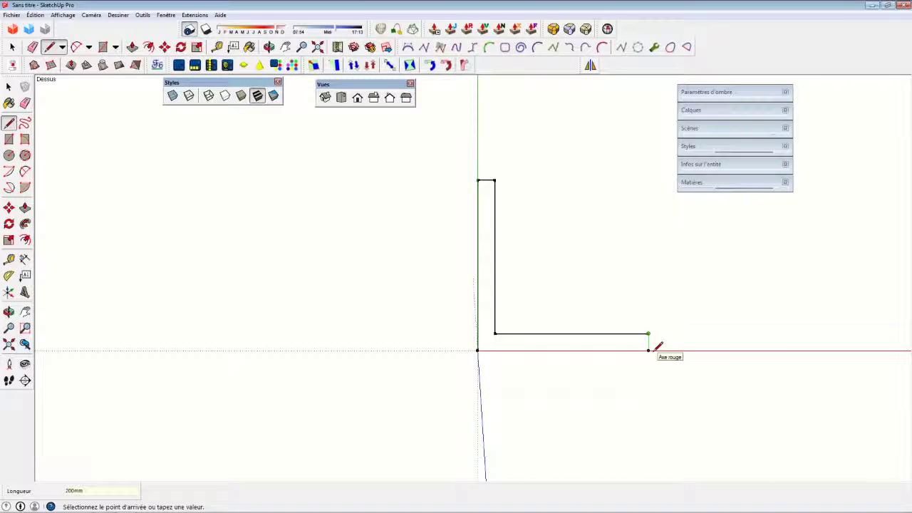
{"action": "left_click", "coordinate": [654, 348]}
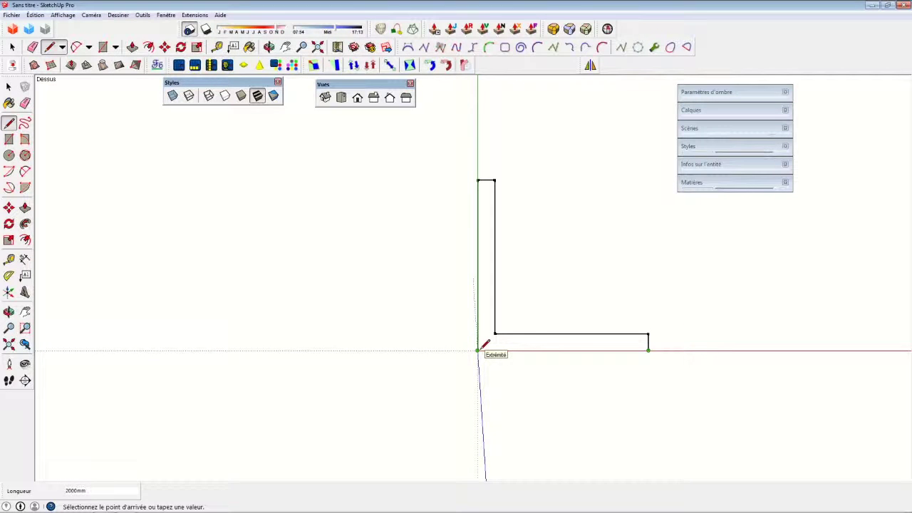
{"action": "left_click", "coordinate": [478, 349]}
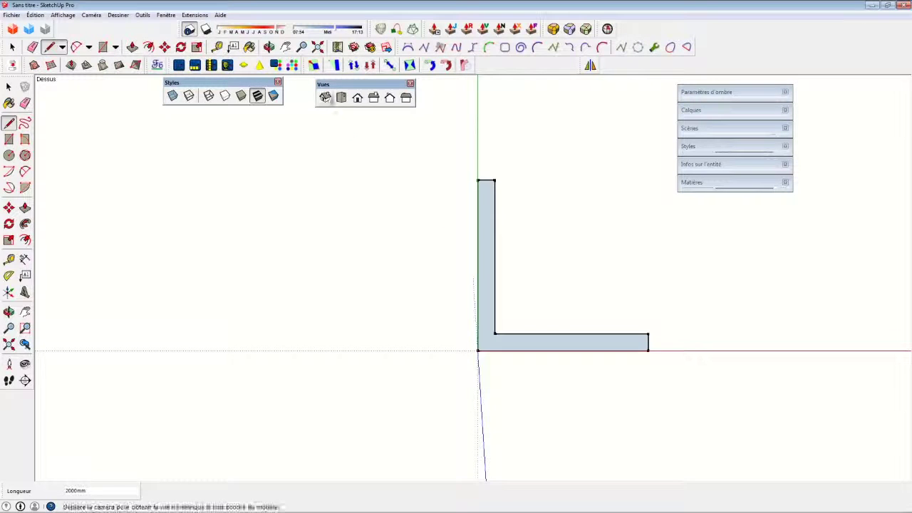
Switch to Iso view and push the L face up 2000 mm into a corner wall.
{"action": "left_click", "coordinate": [325, 97]}
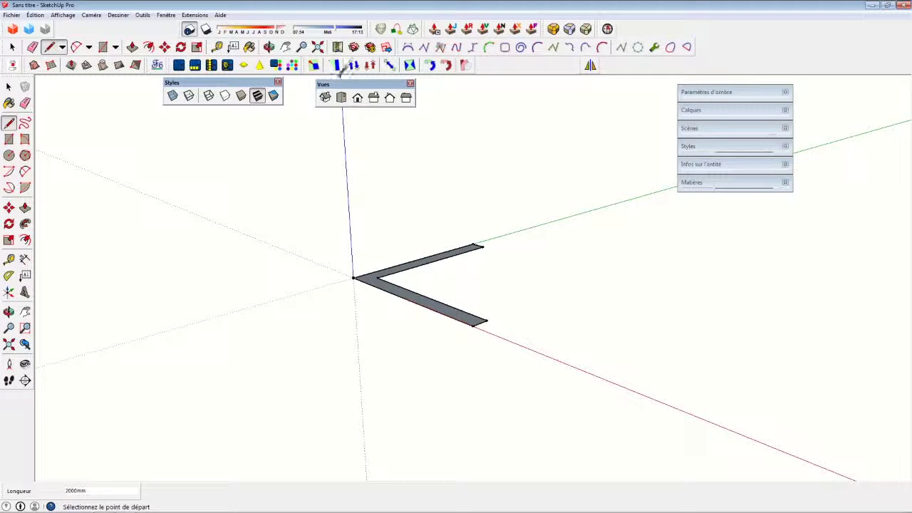
{"action": "left_click", "coordinate": [29, 208]}
{"action": "right_click", "coordinate": [29, 208]}
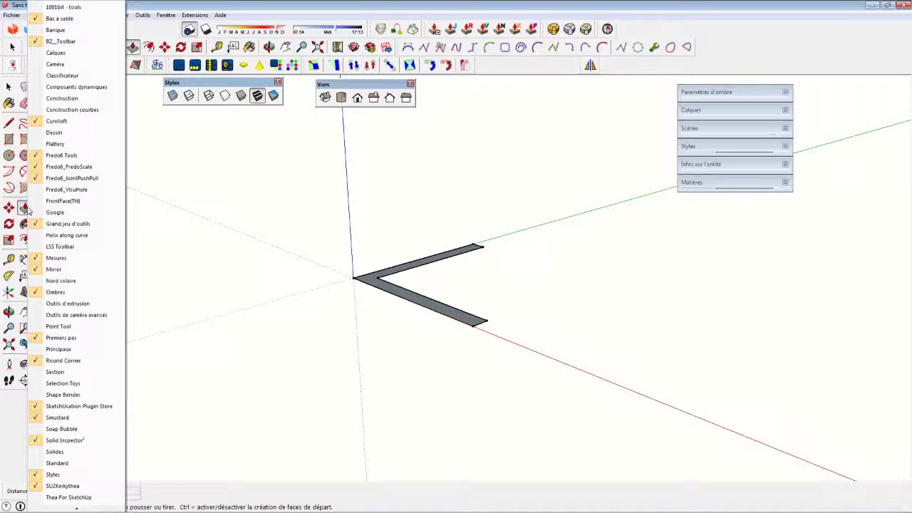
{"action": "left_click", "coordinate": [26, 210]}
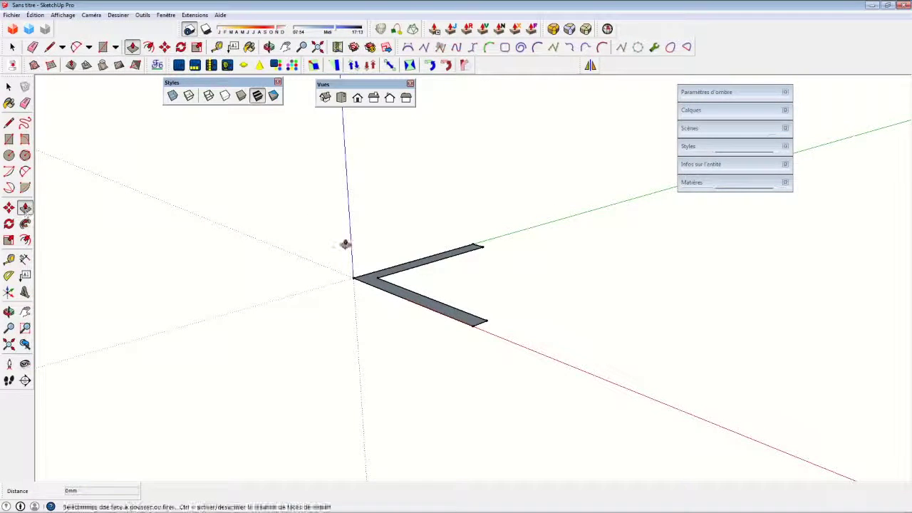
{"action": "left_click", "coordinate": [368, 284]}
{"action": "type", "text": "2000"}
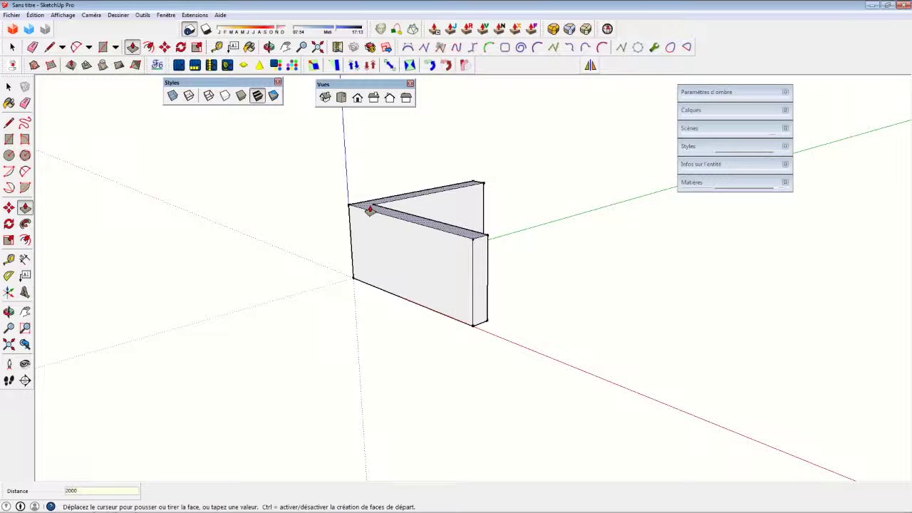
{"action": "key", "text": "Return"}
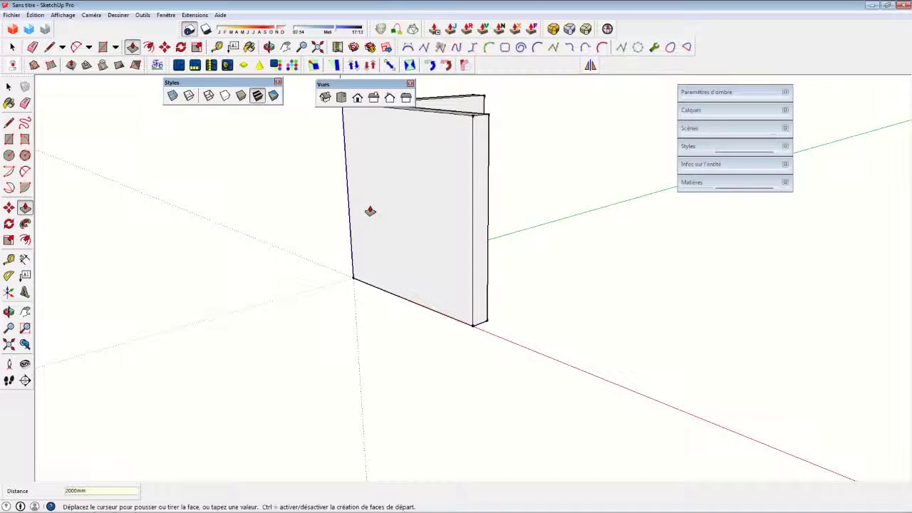
{"action": "middle_click_drag", "start_coordinate": [528, 187], "coordinate": [694, 187]}
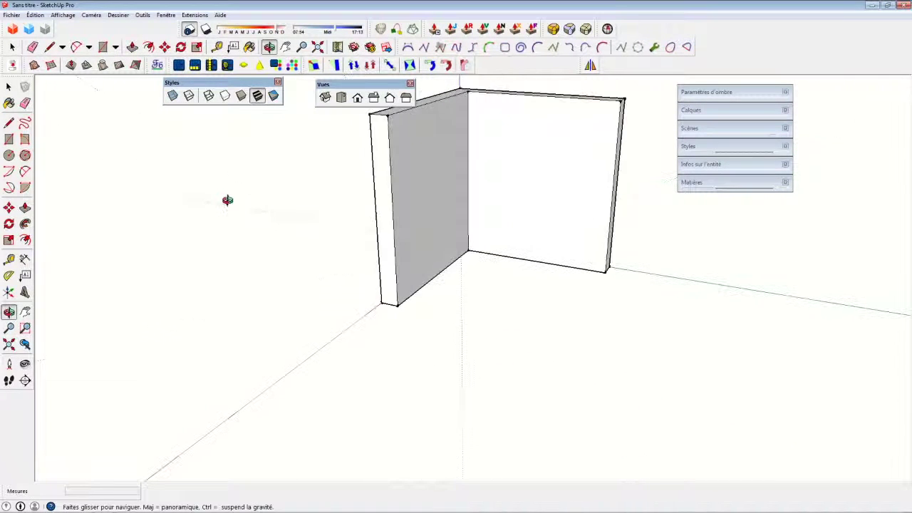
{"action": "mouse_move", "coordinate": [553, 280]}
{"action": "middle_mouse_down"}
{"action": "mouse_move", "coordinate": [429, 306]}
{"action": "mouse_move", "coordinate": [432, 255]}
{"action": "mouse_move", "coordinate": [397, 266]}
{"action": "mouse_move", "coordinate": [421, 283]}
{"action": "mouse_move", "coordinate": [411, 299]}
{"action": "middle_mouse_up"}
Draw an 1800 × 1800 mm floor rectangle between the two walls' base ends.
{"action": "left_click", "coordinate": [25, 207]}
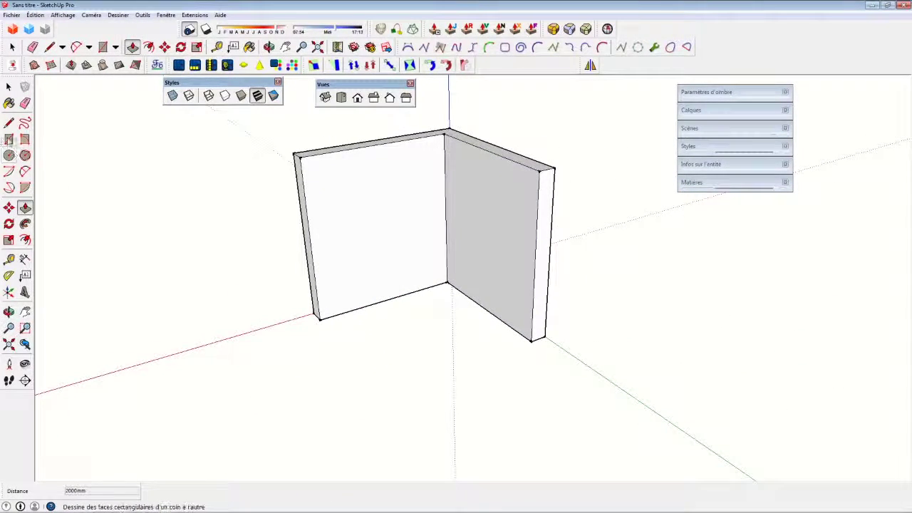
{"action": "left_click", "coordinate": [8, 140]}
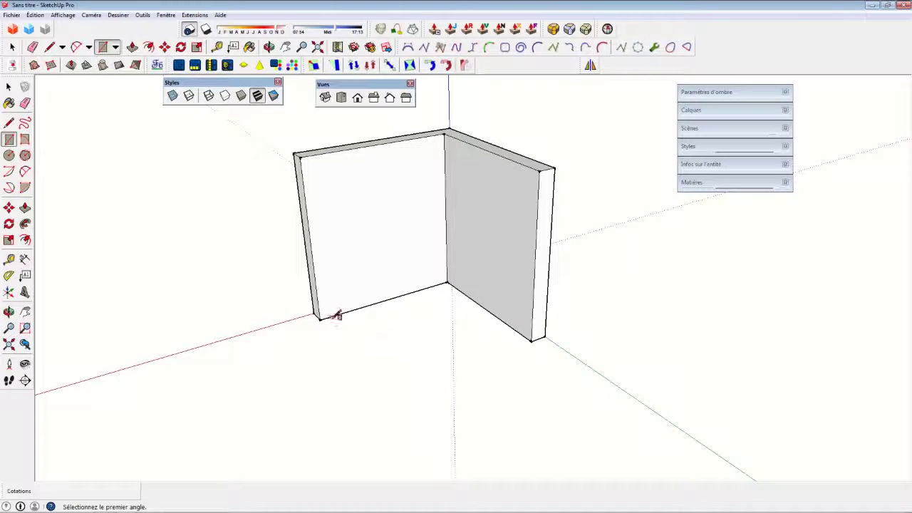
{"action": "left_click", "coordinate": [329, 316]}
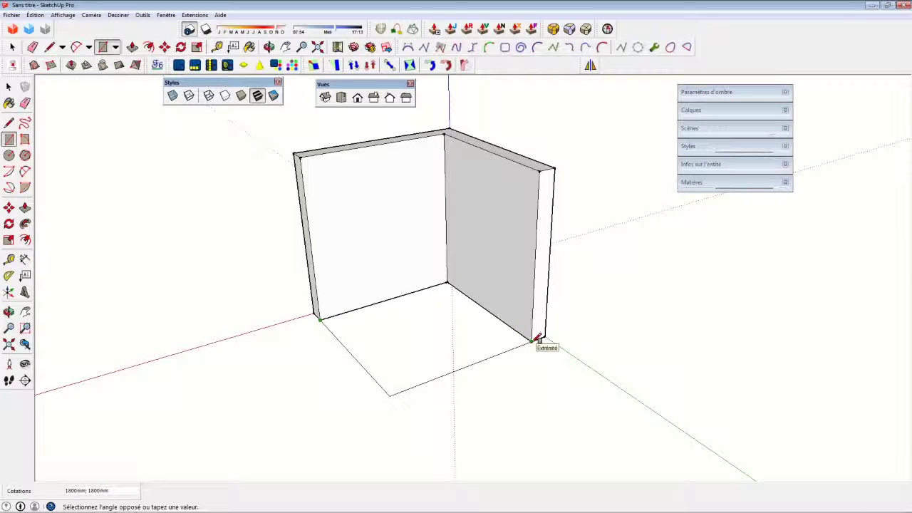
{"action": "left_click", "coordinate": [535, 339]}
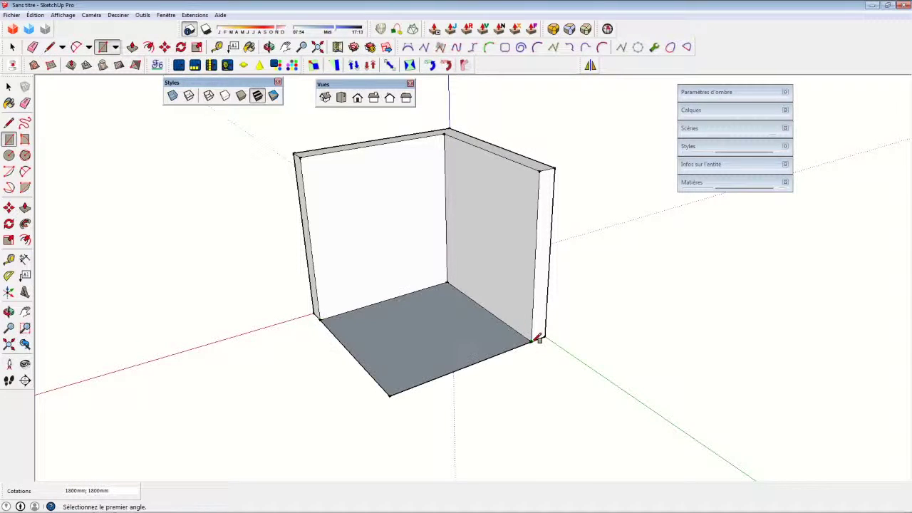
{"action": "key", "text": "space"}
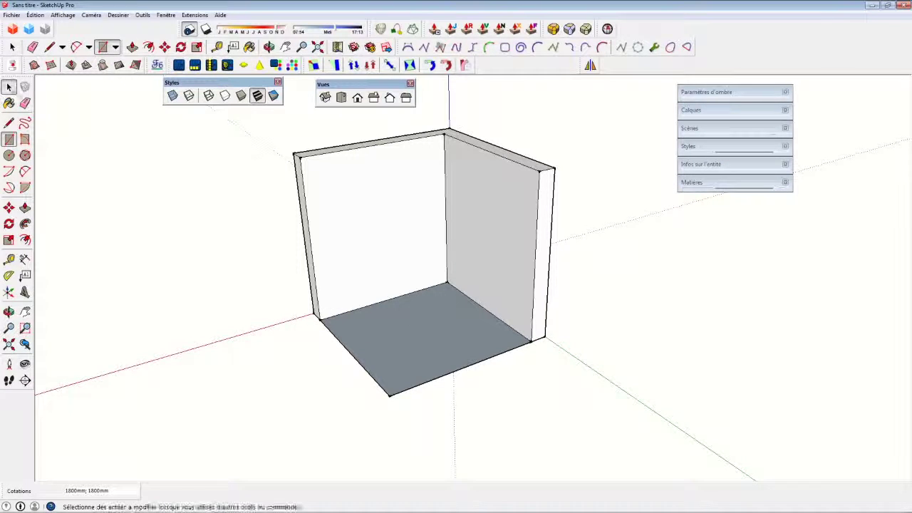
{"action": "key", "text": "o"}
{"action": "mouse_move", "coordinate": [401, 289]}
{"action": "left_mouse_down"}
{"action": "mouse_move", "coordinate": [456, 250]}
{"action": "mouse_move", "coordinate": [460, 283]}
{"action": "left_mouse_up"}
Reverse the floor face (Inverser les faces) so its front side faces up.
{"action": "key", "text": "space"}
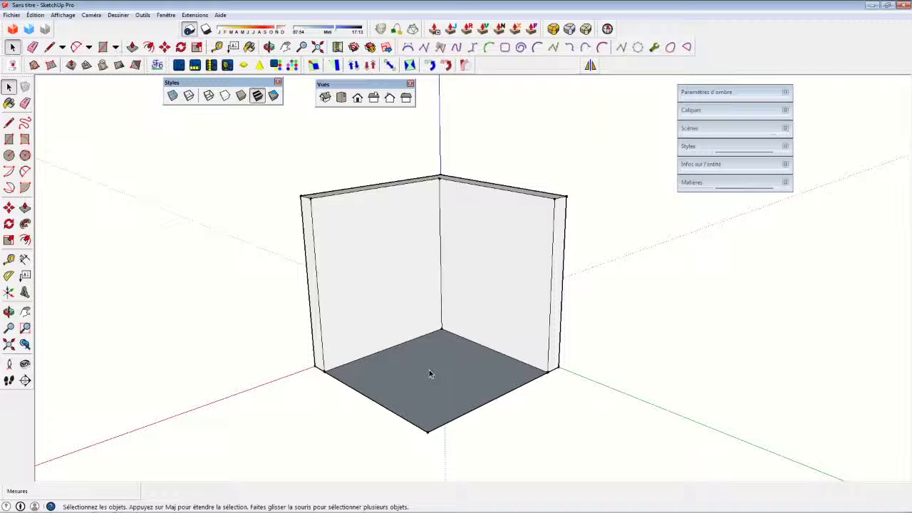
{"action": "right_click", "coordinate": [430, 374]}
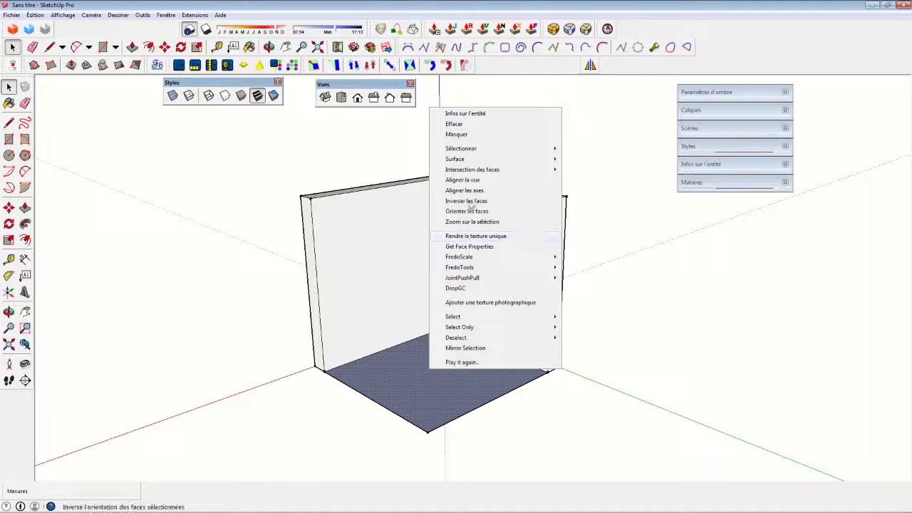
{"action": "left_click", "coordinate": [474, 201]}
{"action": "left_click", "coordinate": [305, 159]}
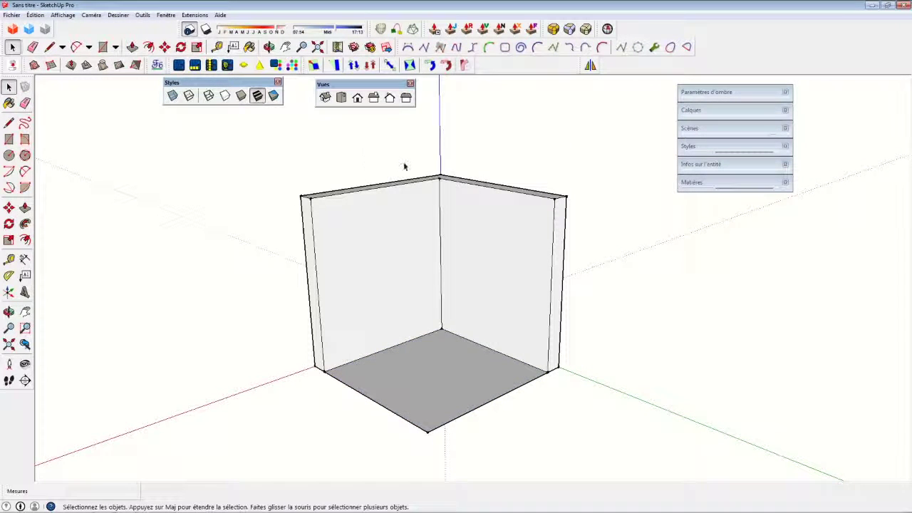
{"action": "mouse_move", "coordinate": [403, 169]}
{"action": "middle_mouse_down"}
{"action": "mouse_move", "coordinate": [319, 228]}
{"action": "mouse_move", "coordinate": [491, 247]}
{"action": "mouse_move", "coordinate": [484, 183]}
{"action": "mouse_move", "coordinate": [465, 218]}
{"action": "middle_mouse_up"}
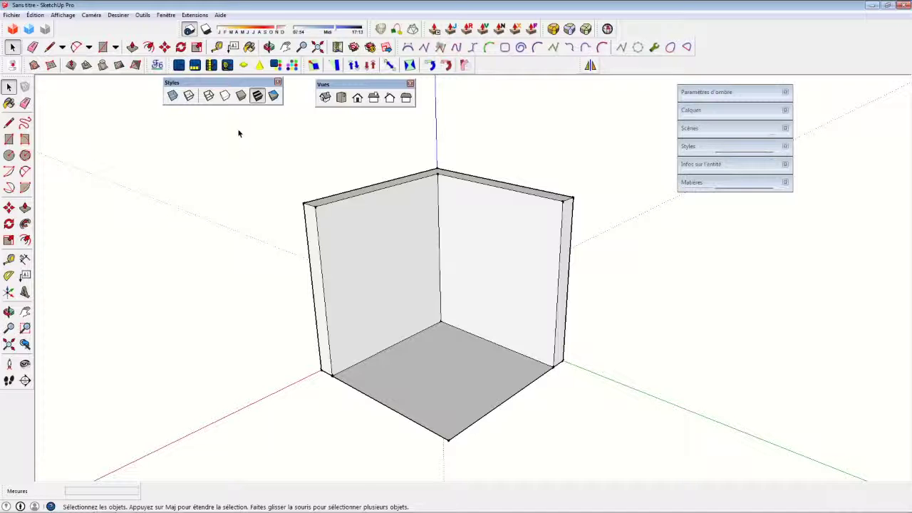
Move the whole corner model along the green axis away from the origin and deselect it.
{"action": "left_click_drag", "start_coordinate": [239, 133], "coordinate": [650, 459]}
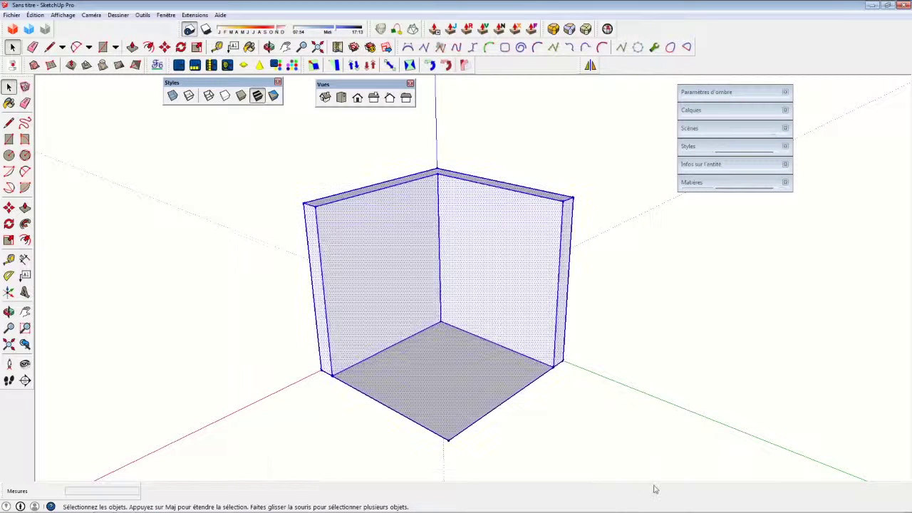
{"action": "left_click", "coordinate": [9, 207]}
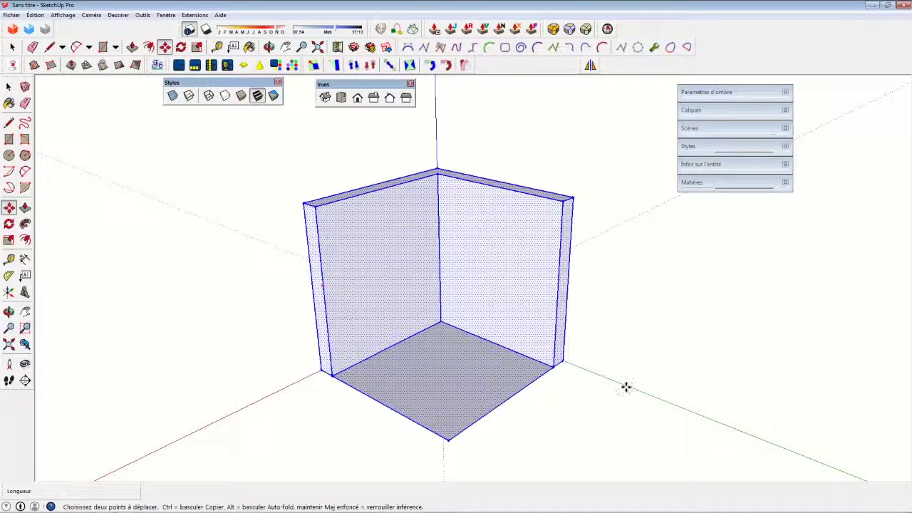
{"action": "left_click", "coordinate": [557, 362]}
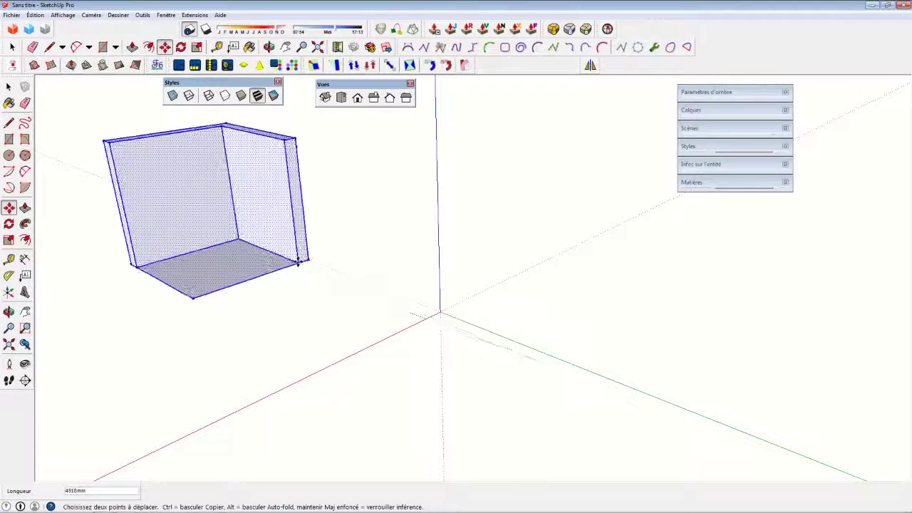
{"action": "left_click", "coordinate": [298, 262]}
{"action": "left_click", "coordinate": [9, 86]}
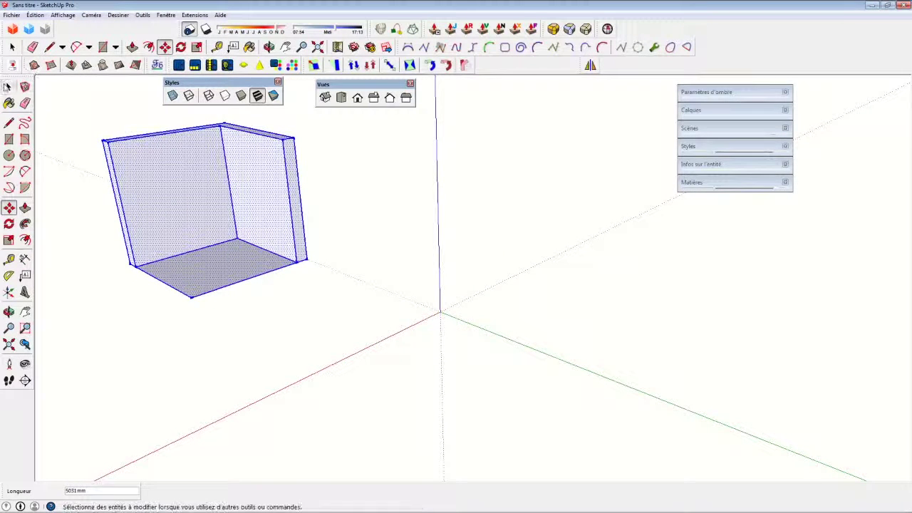
{"action": "left_click", "coordinate": [402, 292]}
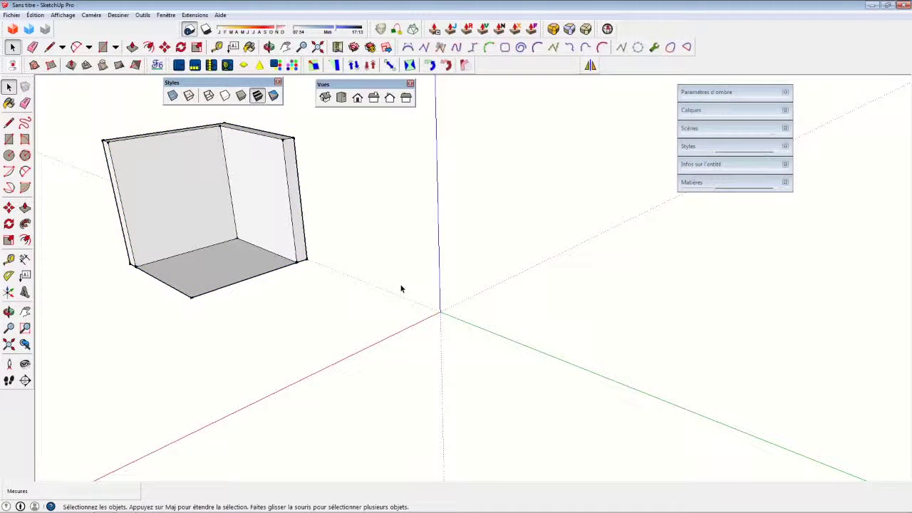
{"action": "middle_click_drag", "start_coordinate": [401, 288], "coordinate": [388, 285]}
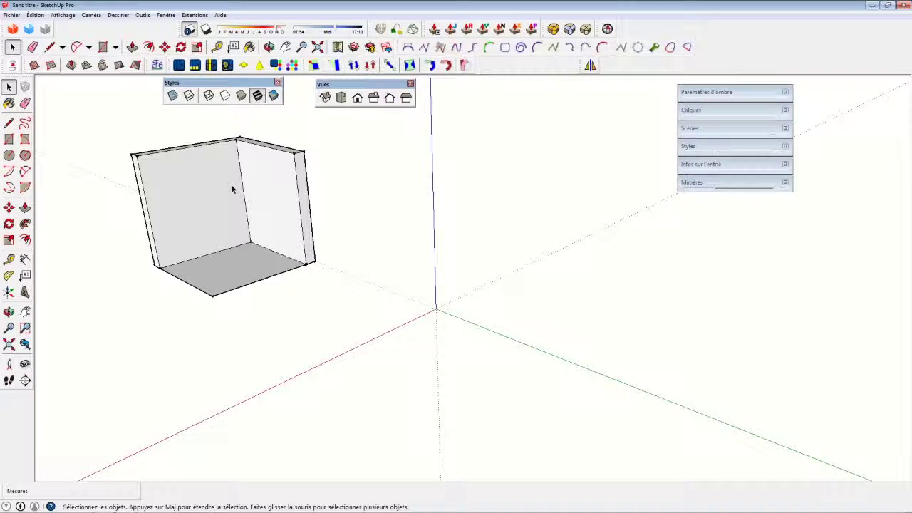
Draw a 2000 × 2000 mm square starting at the axis origin.
{"action": "left_click", "coordinate": [9, 139]}
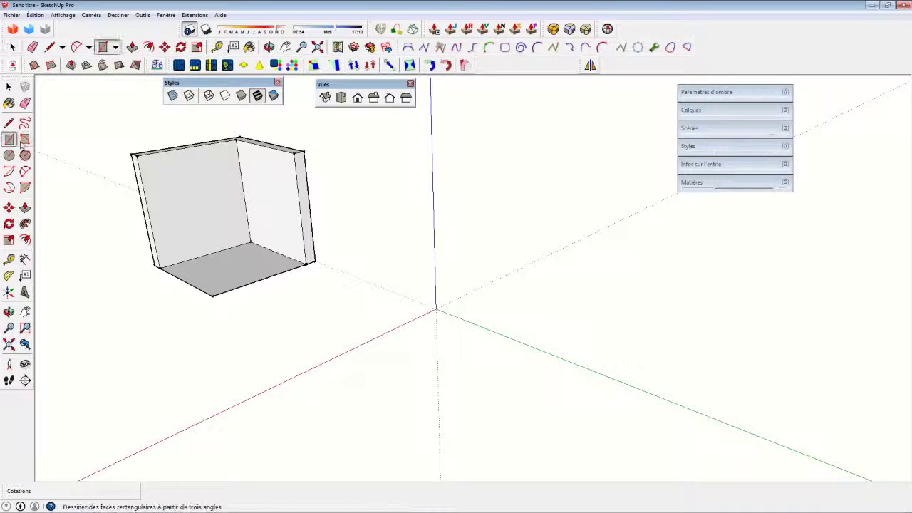
{"action": "left_click", "coordinate": [436, 310]}
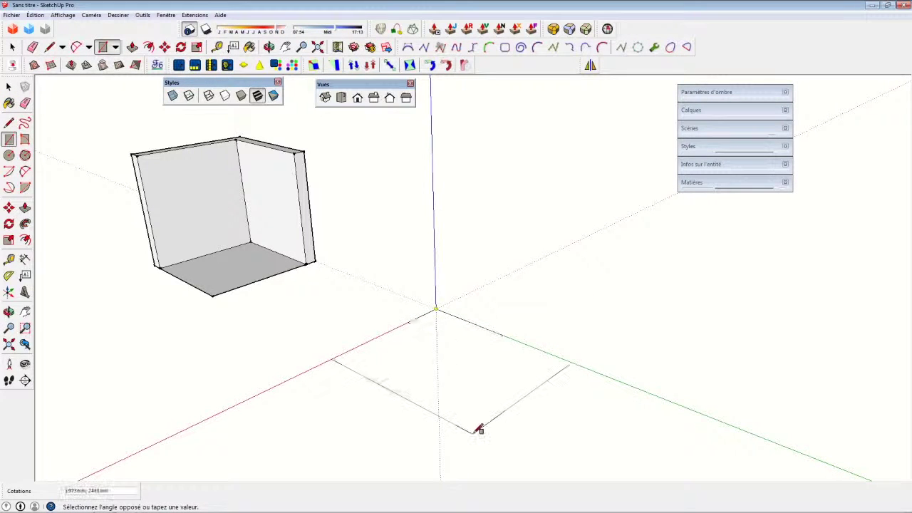
{"action": "type", "text": "200"}
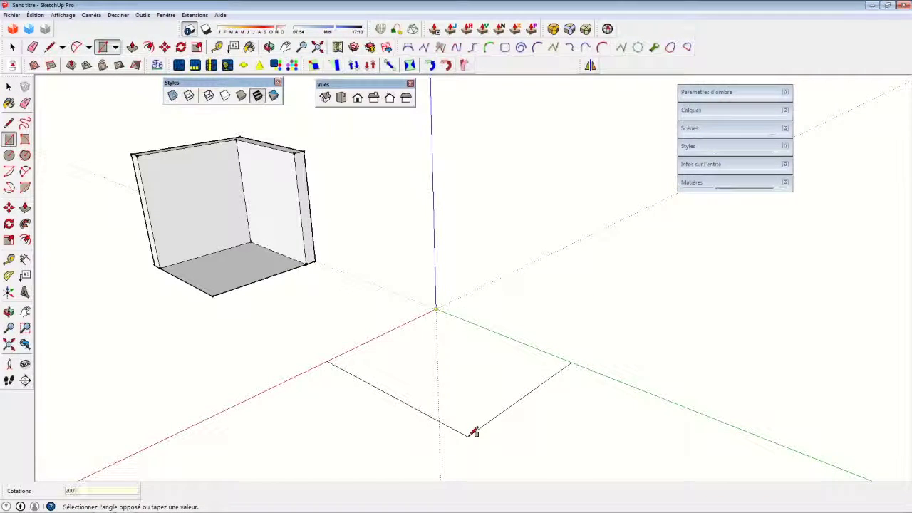
{"action": "type", "text": "0;2000"}
{"action": "key", "text": "Return"}
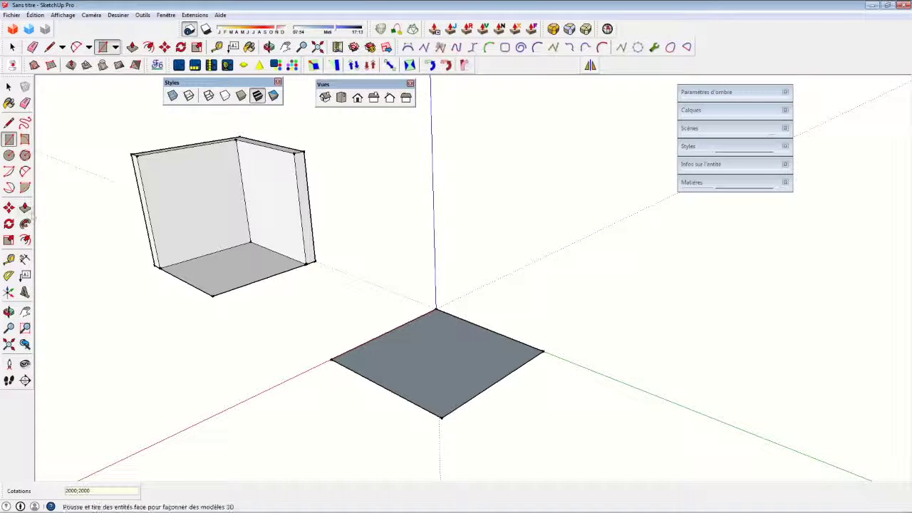
Push the square up 2000 mm into a cube.
{"action": "left_click", "coordinate": [24, 207]}
{"action": "mouse_move", "coordinate": [427, 347]}
{"action": "left_mouse_down"}
{"action": "mouse_move", "coordinate": [529, 164]}
{"action": "mouse_move", "coordinate": [474, 316]}
{"action": "left_mouse_up"}
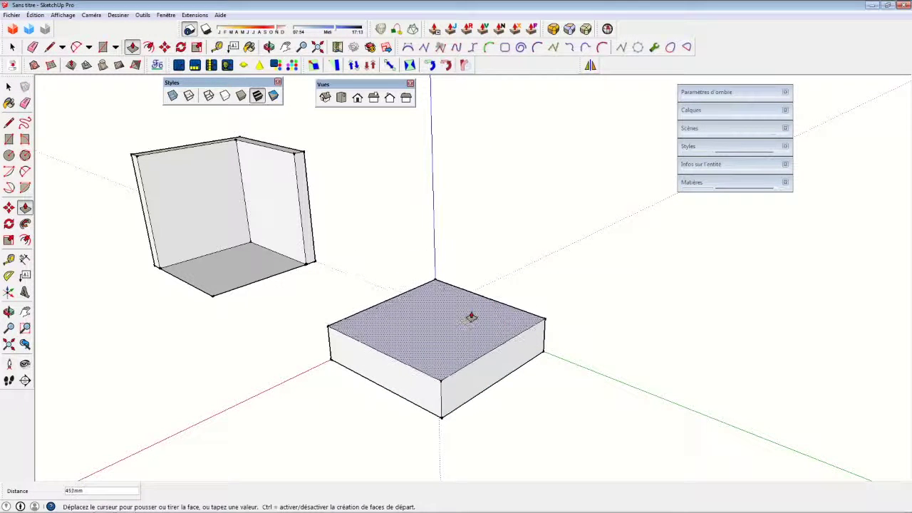
{"action": "left_click_drag", "start_coordinate": [473, 315], "coordinate": [445, 249]}
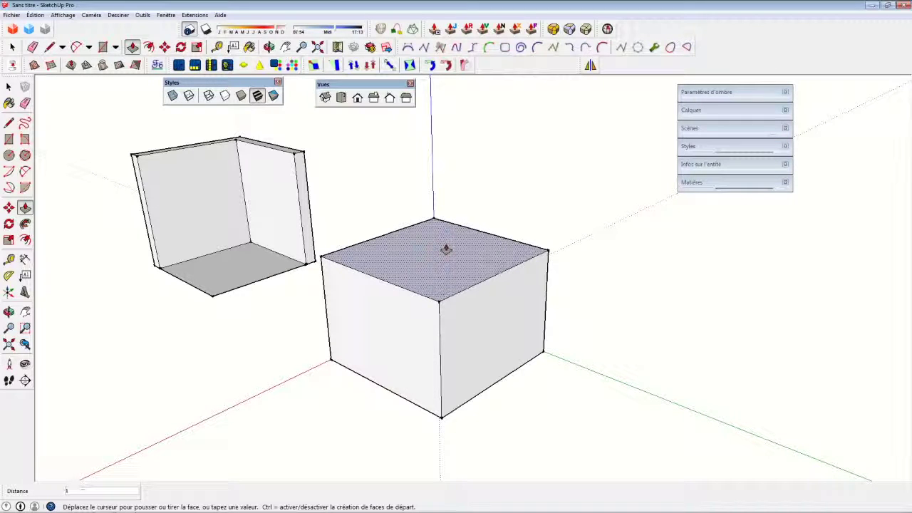
{"action": "type", "text": "00"}
{"action": "key", "text": "Return"}
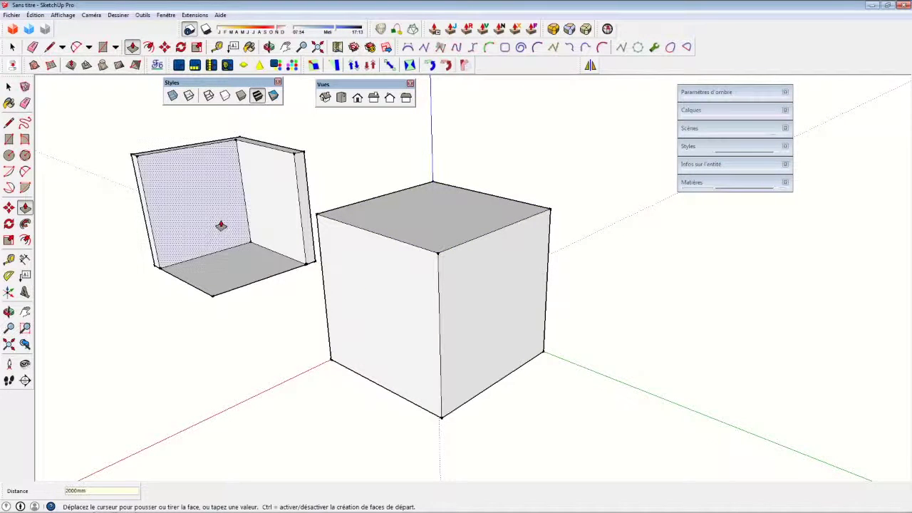
{"action": "left_click", "coordinate": [8, 86]}
{"action": "mouse_move", "coordinate": [374, 193]}
{"action": "middle_mouse_down"}
{"action": "mouse_move", "coordinate": [459, 178]}
{"action": "mouse_move", "coordinate": [456, 188]}
{"action": "mouse_move", "coordinate": [481, 158]}
{"action": "middle_mouse_up"}
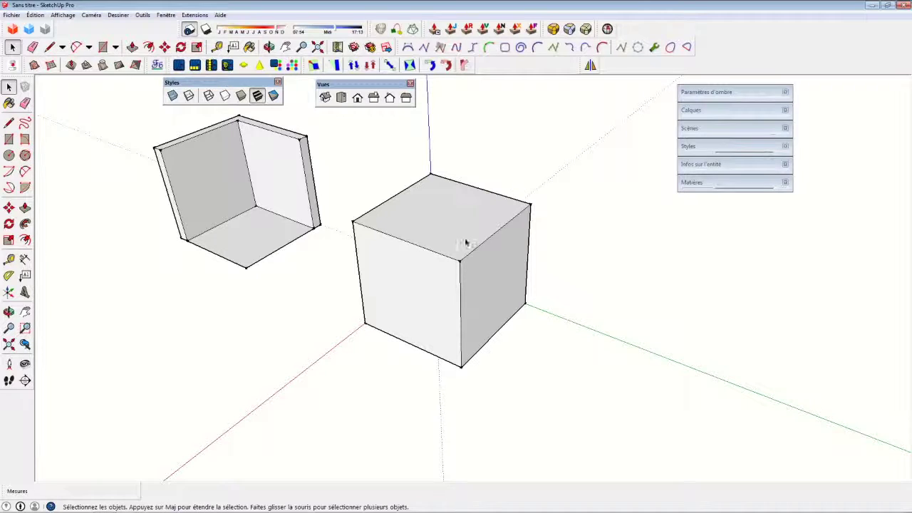
Draw an 1800 × 1800 mm square from a top corner of the cube.
{"action": "left_click", "coordinate": [8, 139]}
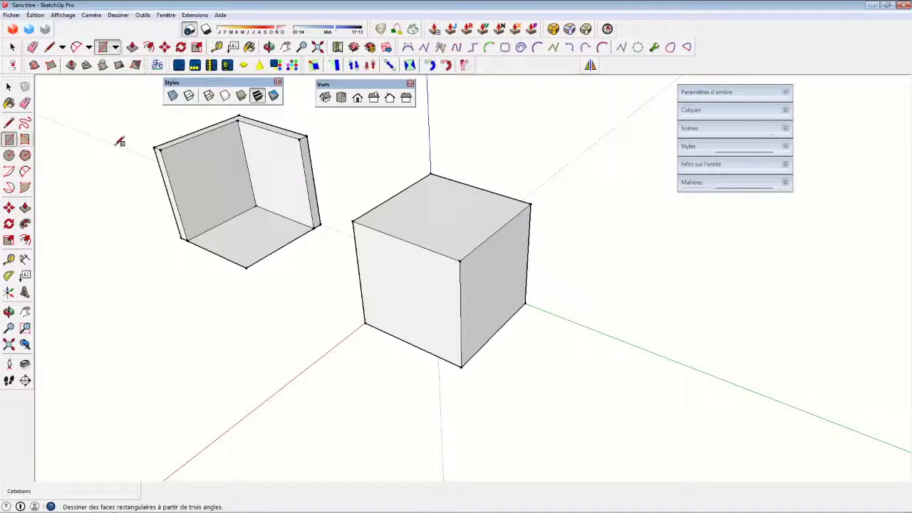
{"action": "left_click", "coordinate": [460, 258]}
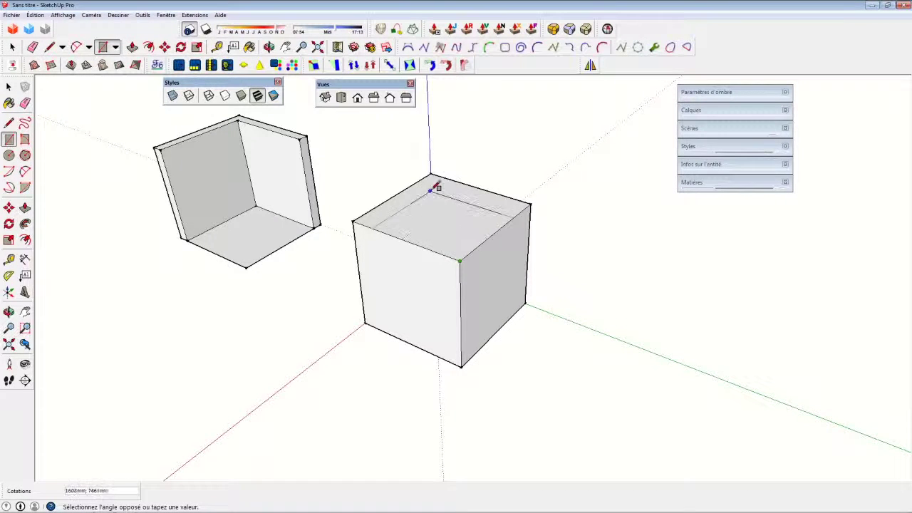
{"action": "type", "text": "1800;1800"}
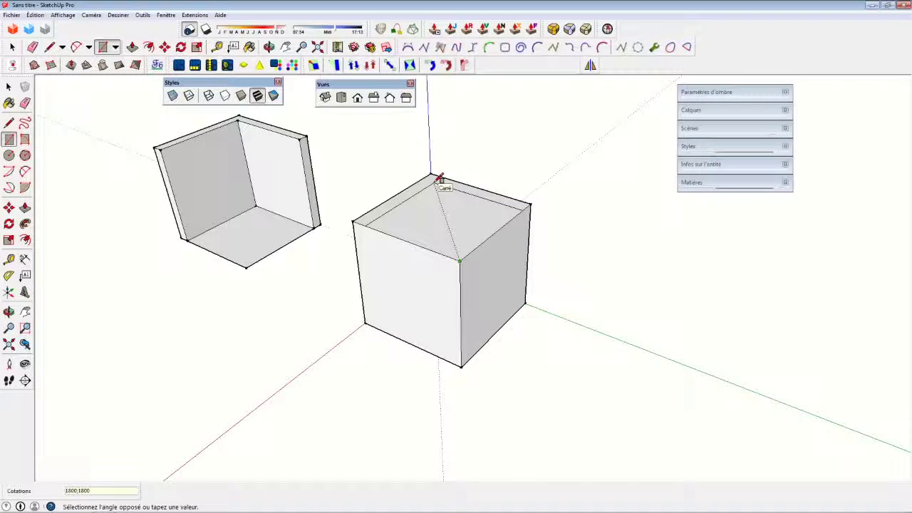
{"action": "key", "text": "Return"}
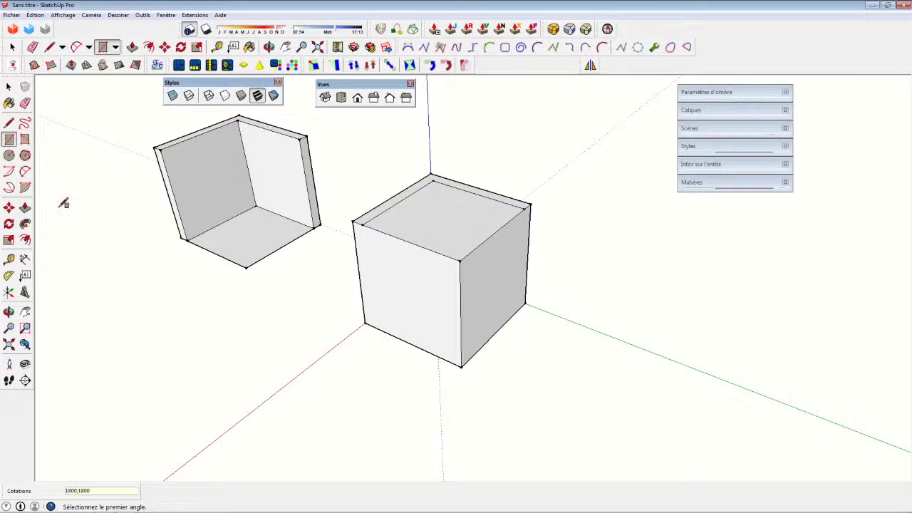
{"action": "left_click", "coordinate": [25, 207]}
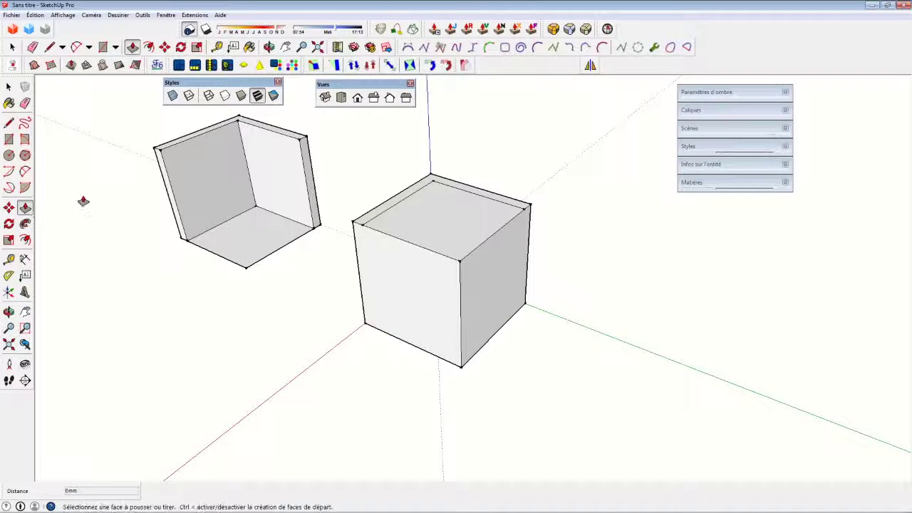
Push the 1800 mm top square down 2000 mm through the cube, removing its bottom face.
{"action": "left_click", "coordinate": [418, 228]}
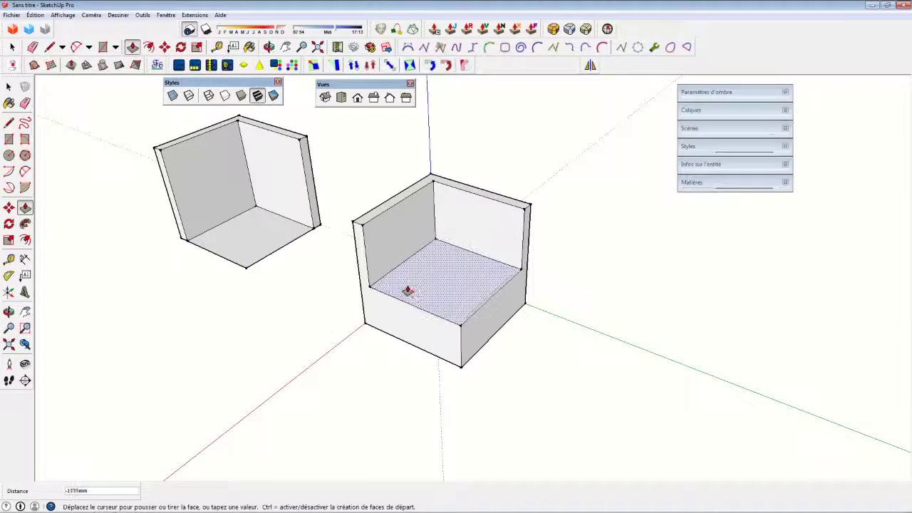
{"action": "left_click", "coordinate": [397, 328]}
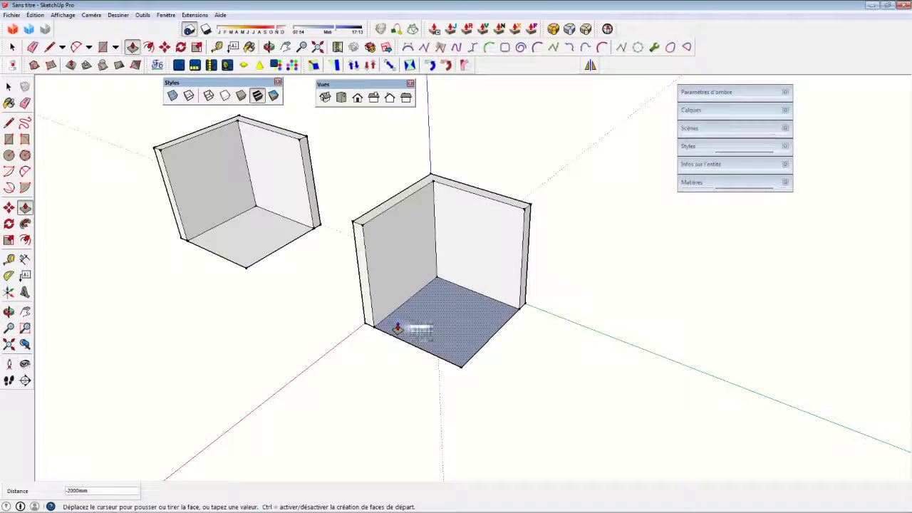
{"action": "left_click", "coordinate": [398, 327]}
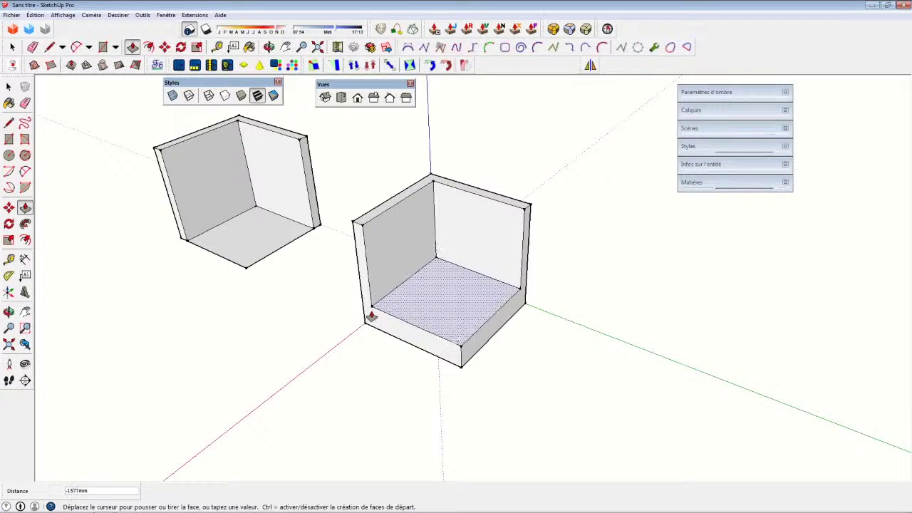
{"action": "left_click", "coordinate": [367, 328]}
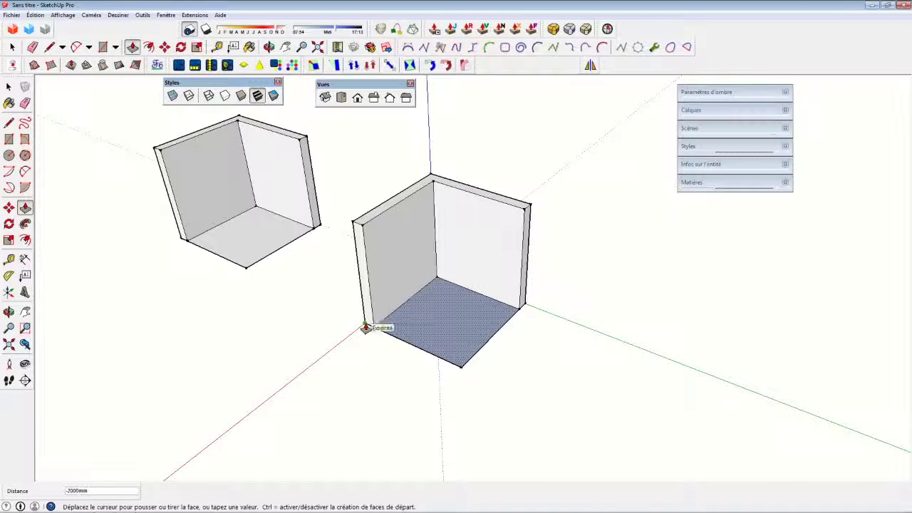
{"action": "left_click", "coordinate": [365, 329]}
{"action": "key", "text": "space"}
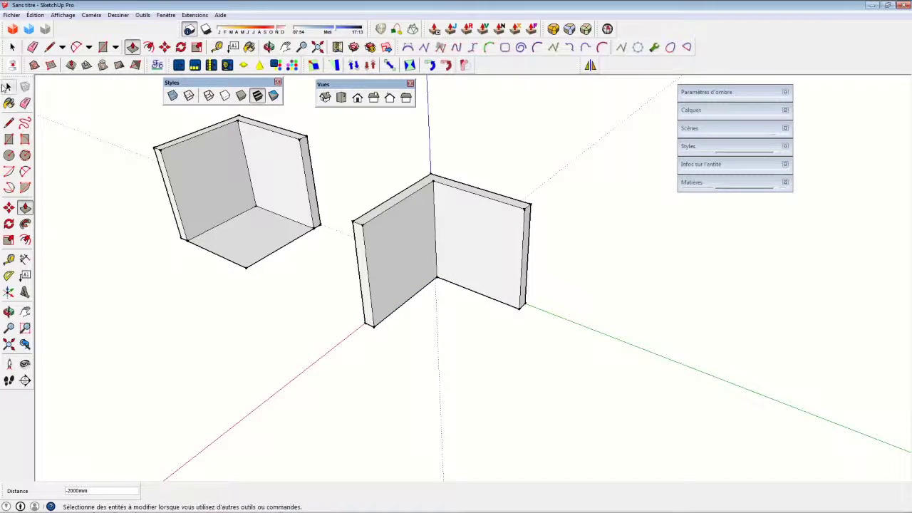
Draw a floor rectangle on the ground between the two wall ends of the second corner.
{"action": "key", "text": "r"}
{"action": "middle_click_drag", "start_coordinate": [413, 223], "coordinate": [332, 234]}
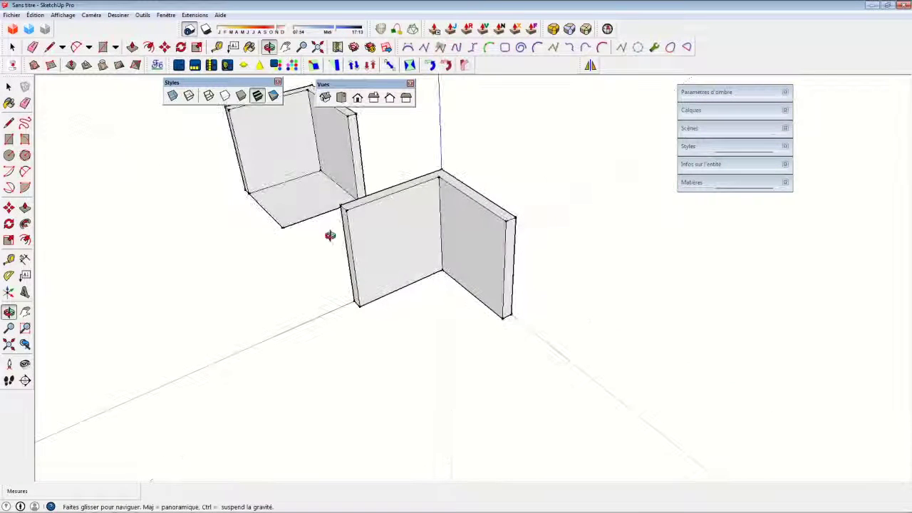
{"action": "left_click", "coordinate": [360, 305]}
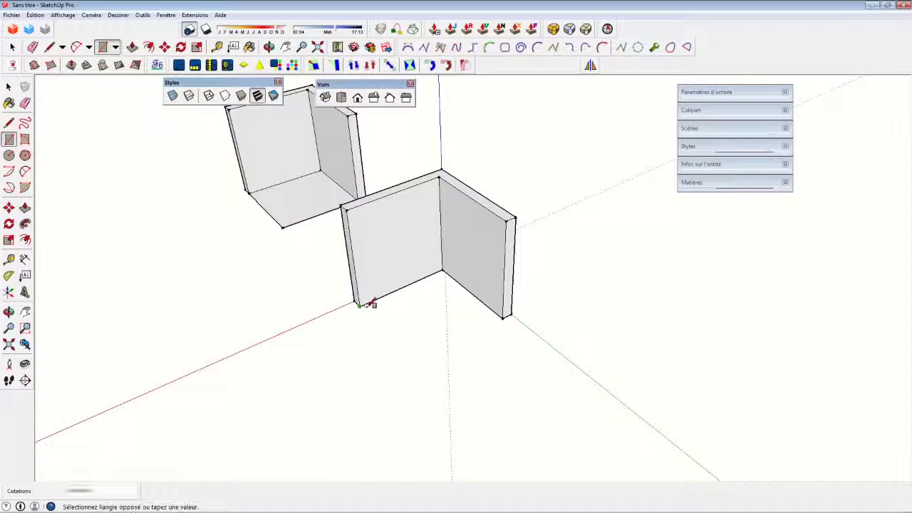
{"action": "left_click", "coordinate": [509, 316]}
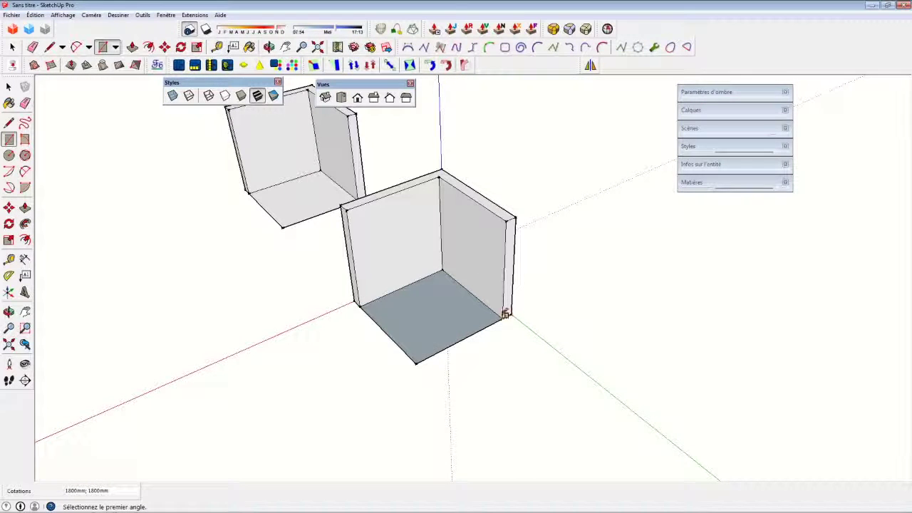
Reverse the new floor face with Inverser les faces so its front faces upward.
{"action": "key", "text": "space"}
{"action": "left_click", "coordinate": [428, 308]}
{"action": "right_click", "coordinate": [428, 308]}
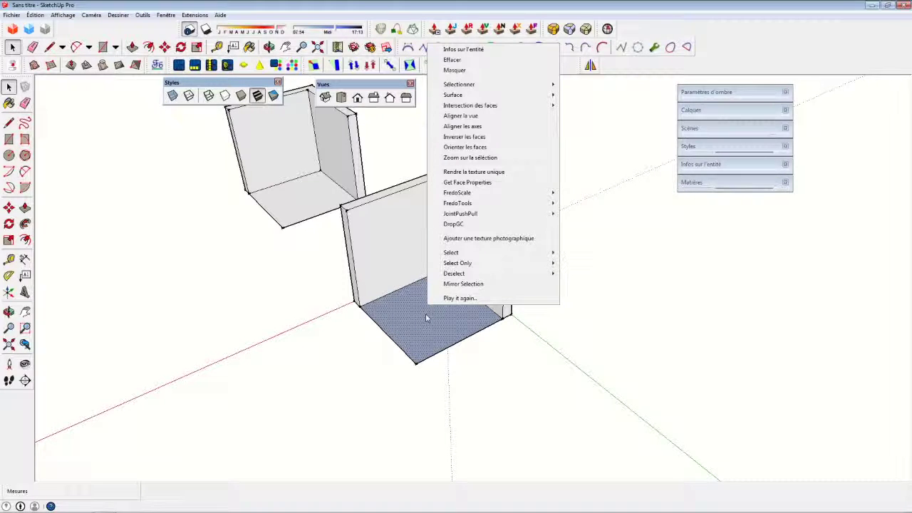
{"action": "left_click", "coordinate": [451, 138]}
{"action": "mouse_move", "coordinate": [582, 221]}
{"action": "middle_mouse_down"}
{"action": "mouse_move", "coordinate": [552, 205]}
{"action": "mouse_move", "coordinate": [515, 248]}
{"action": "middle_mouse_up"}
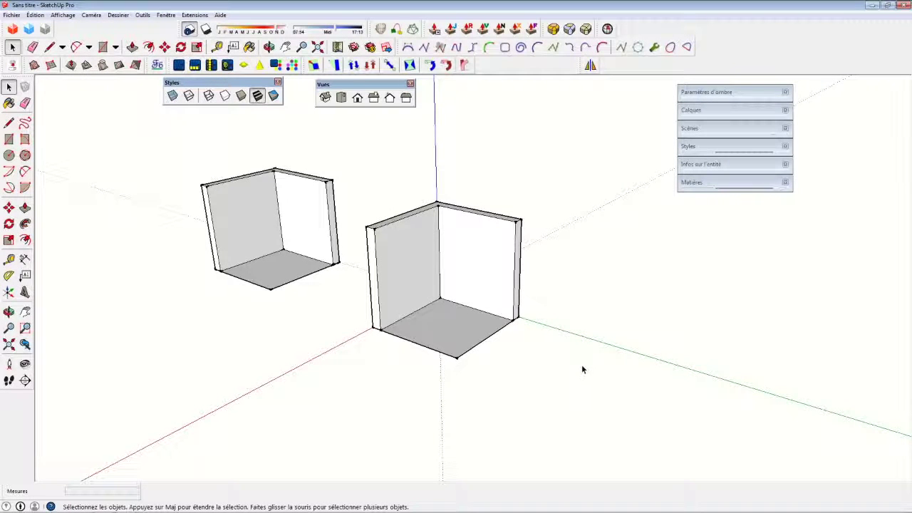
Move both corner models up and to the left, clearing the origin, then deselect them.
{"action": "left_click_drag", "start_coordinate": [119, 142], "coordinate": [610, 422]}
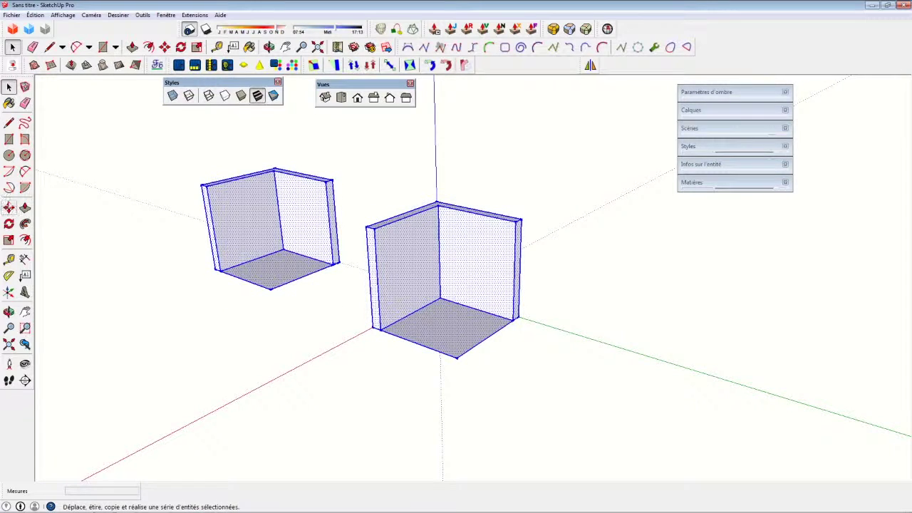
{"action": "left_click", "coordinate": [8, 208]}
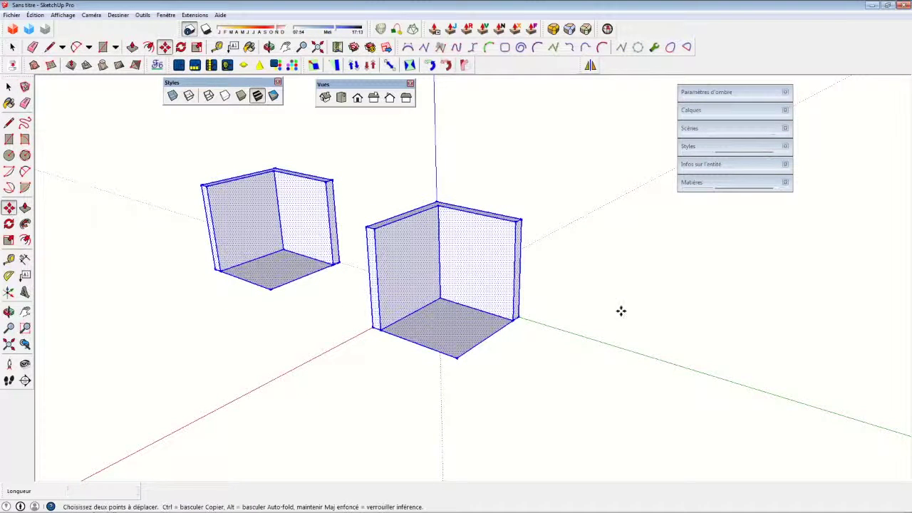
{"action": "left_click", "coordinate": [519, 318]}
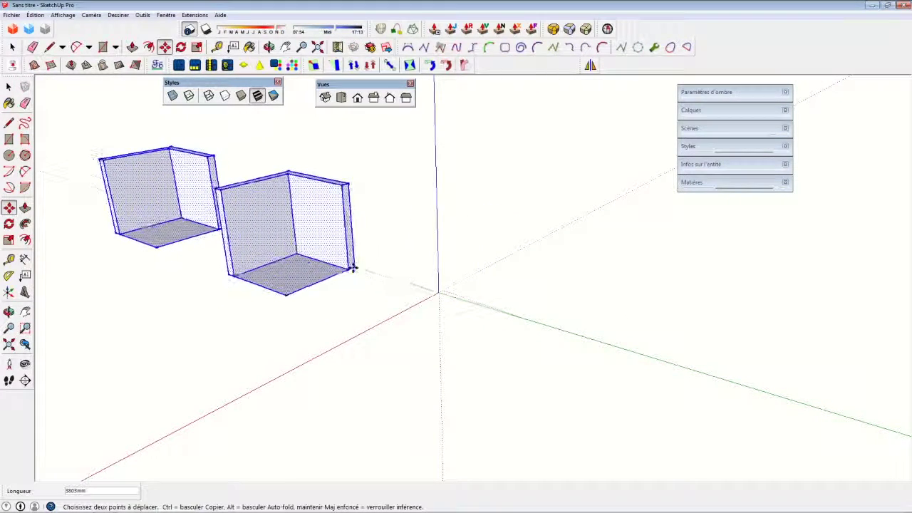
{"action": "left_click", "coordinate": [347, 268]}
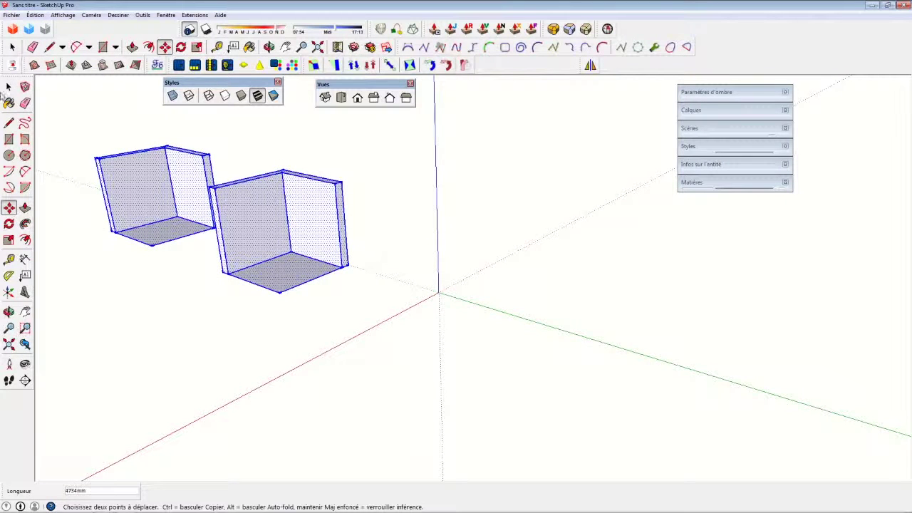
{"action": "left_click", "coordinate": [9, 86]}
{"action": "left_click", "coordinate": [82, 238]}
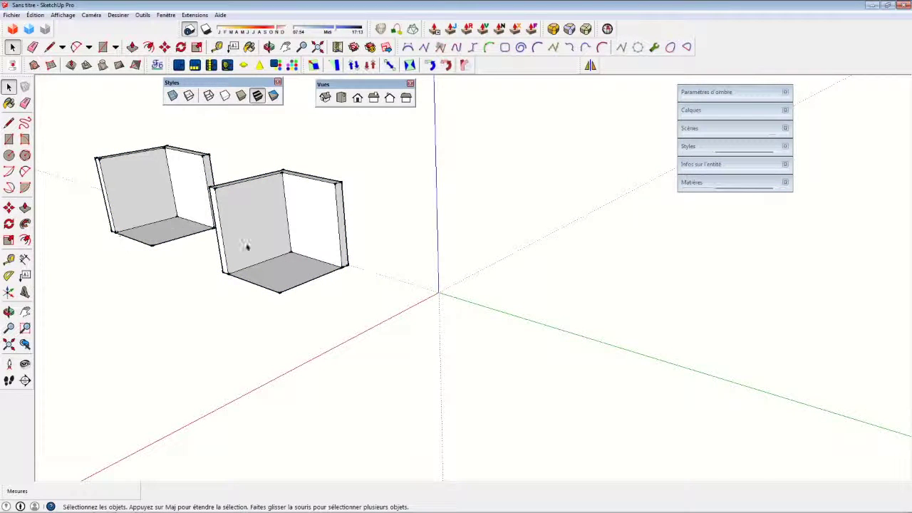
{"action": "left_click", "coordinate": [9, 139]}
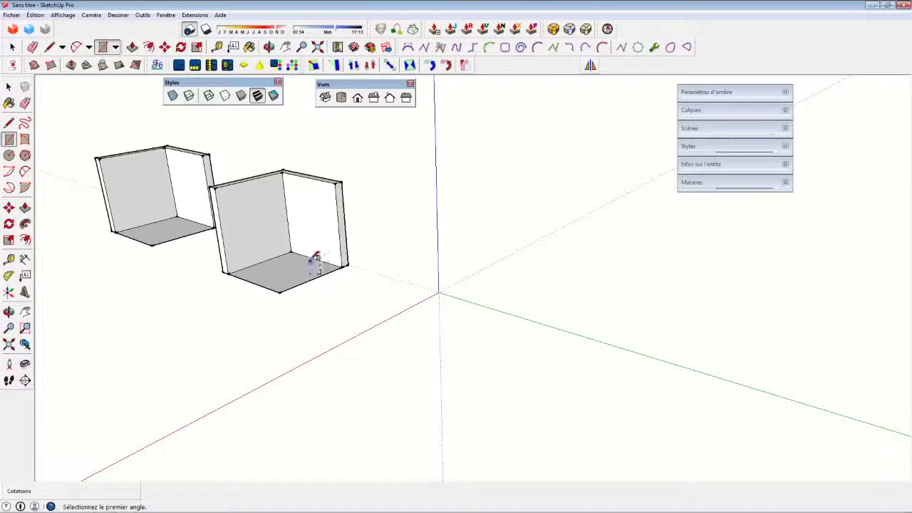
{"action": "mouse_move", "coordinate": [280, 250]}
{"action": "middle_mouse_down"}
{"action": "mouse_move", "coordinate": [374, 267]}
{"action": "mouse_move", "coordinate": [350, 252]}
{"action": "mouse_move", "coordinate": [308, 275]}
{"action": "middle_mouse_up"}
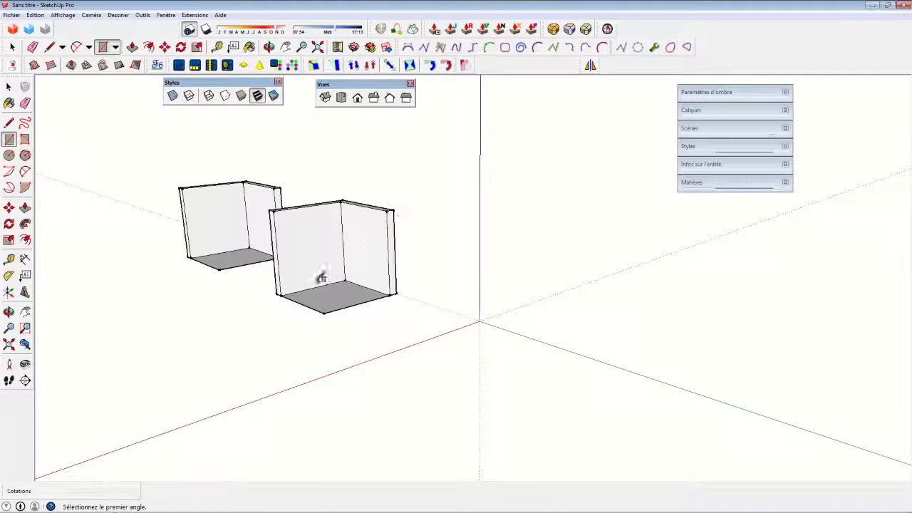
{"action": "mouse_move", "coordinate": [249, 243]}
{"action": "middle_mouse_down"}
{"action": "mouse_move", "coordinate": [346, 258]}
{"action": "mouse_move", "coordinate": [332, 260]}
{"action": "middle_mouse_up"}
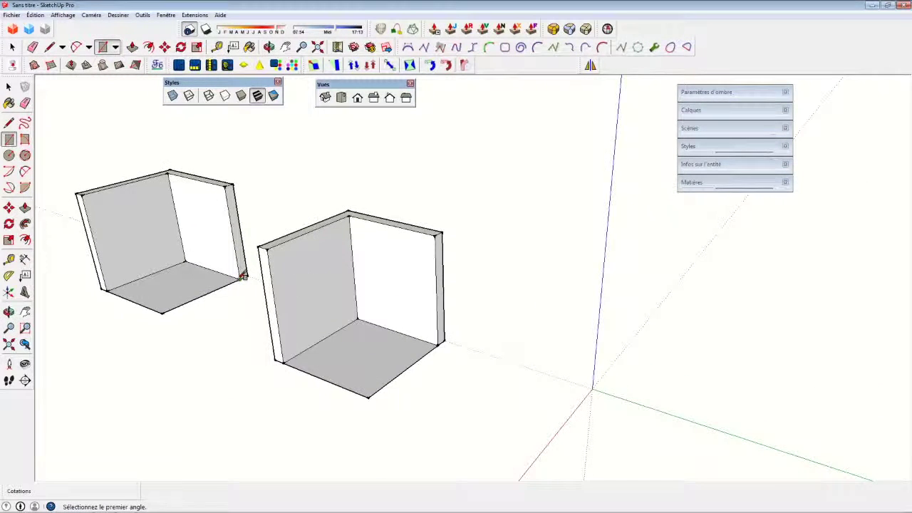
{"action": "mouse_move", "coordinate": [381, 283]}
{"action": "middle_mouse_down"}
{"action": "mouse_move", "coordinate": [350, 254]}
{"action": "mouse_move", "coordinate": [440, 244]}
{"action": "middle_mouse_up"}
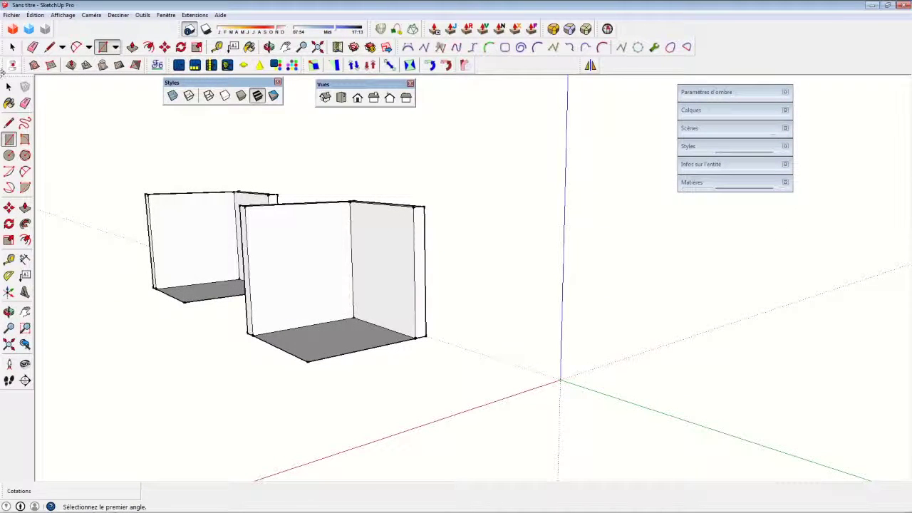
{"action": "left_click", "coordinate": [9, 86]}
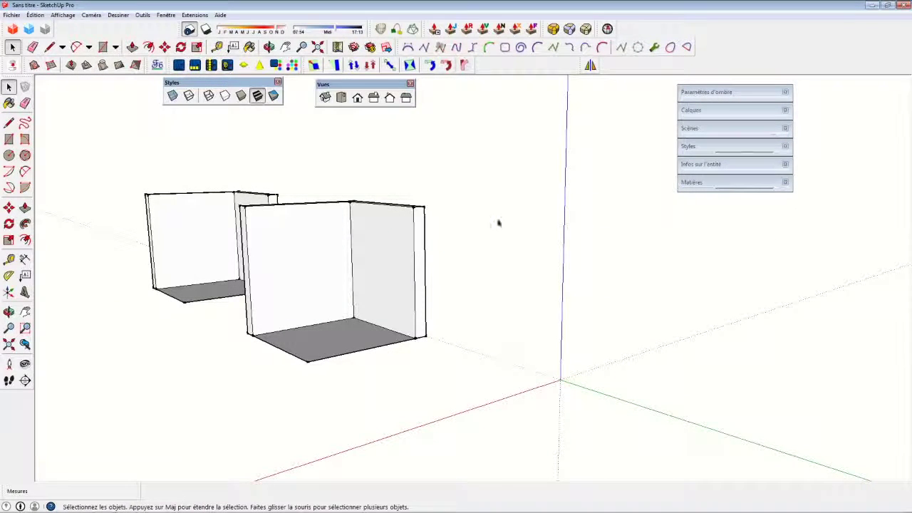
{"action": "left_click", "coordinate": [422, 225]}
Paint the front wall's narrow right end face red from the Couleurs material library.
{"action": "key", "text": "b"}
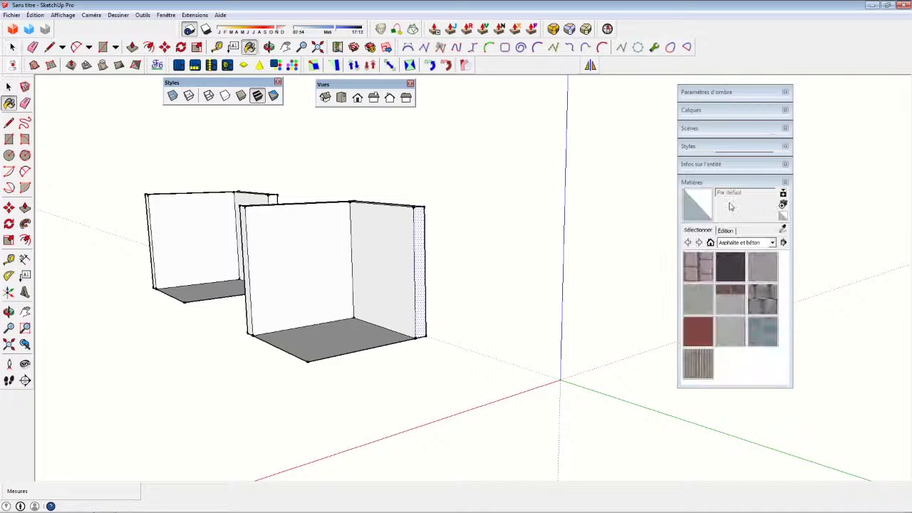
{"action": "left_click", "coordinate": [746, 242]}
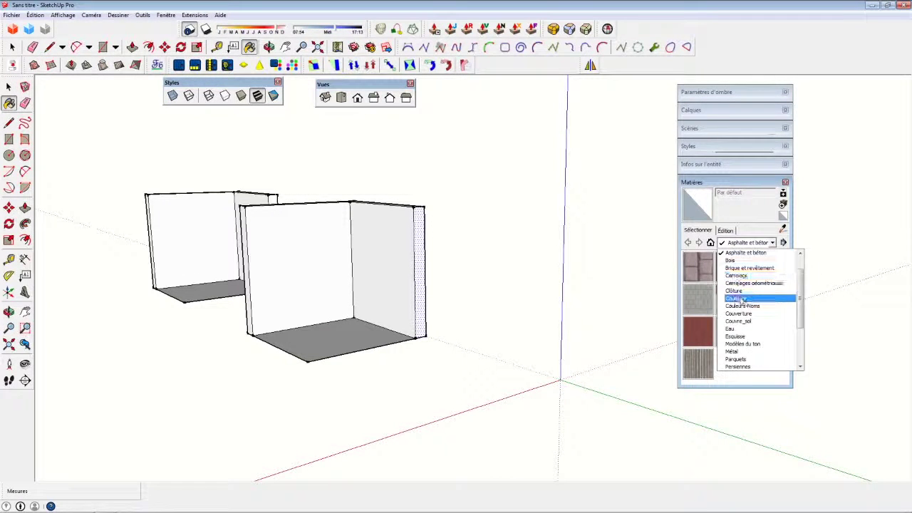
{"action": "left_click", "coordinate": [740, 299]}
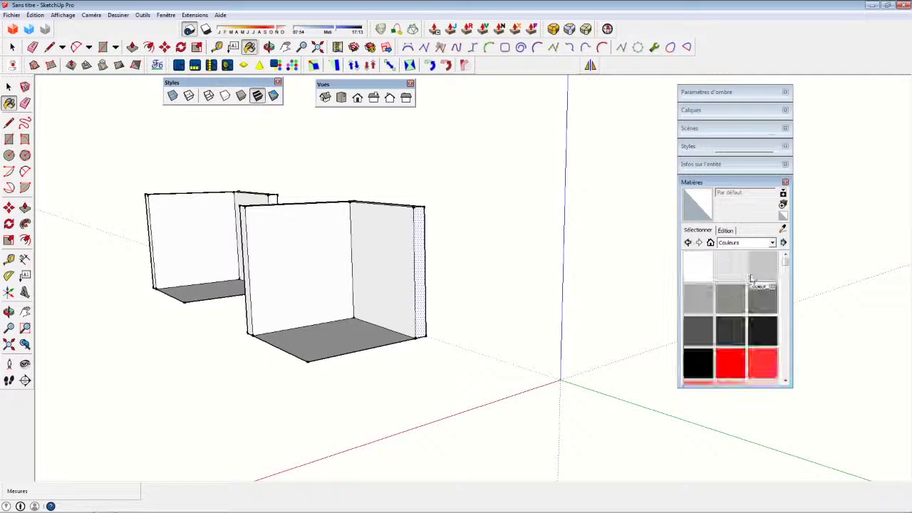
{"action": "left_click", "coordinate": [730, 362]}
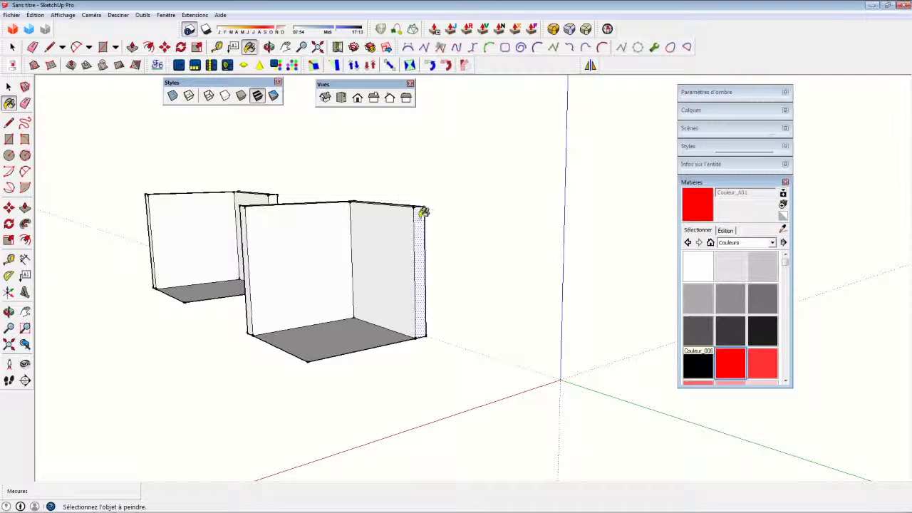
{"action": "left_click", "coordinate": [421, 210]}
{"action": "left_click", "coordinate": [11, 87]}
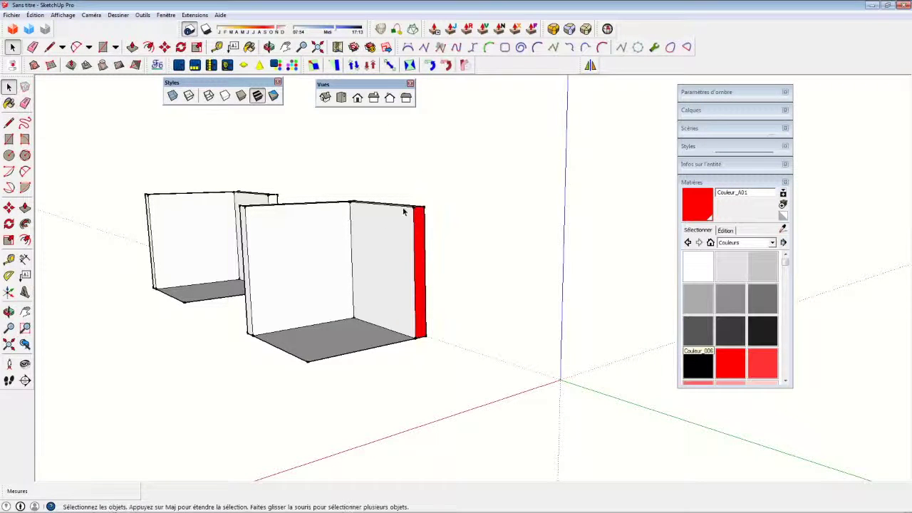
{"action": "middle_click_drag", "start_coordinate": [399, 306], "coordinate": [400, 337]}
{"action": "scroll", "coordinate": [400, 337], "scroll_direction": "up", "scroll_amount": 3}
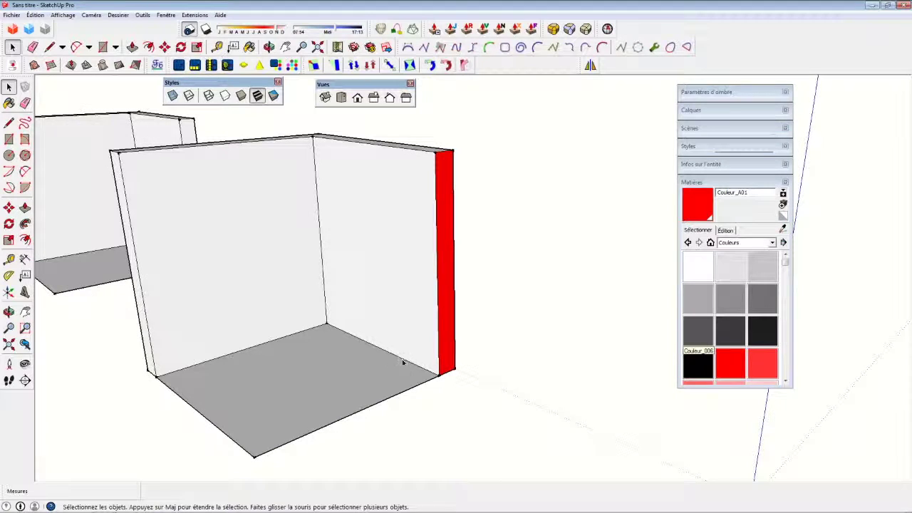
Select the two floor edges, then pan, zoom and orbit until the axis origin is centred.
{"action": "left_click", "coordinate": [368, 360]}
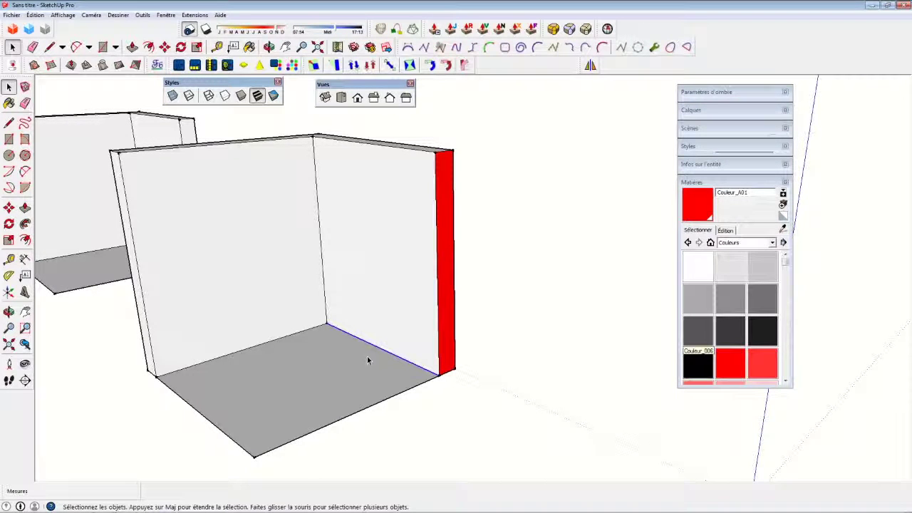
{"action": "left_click", "coordinate": [285, 340], "text": "shift"}
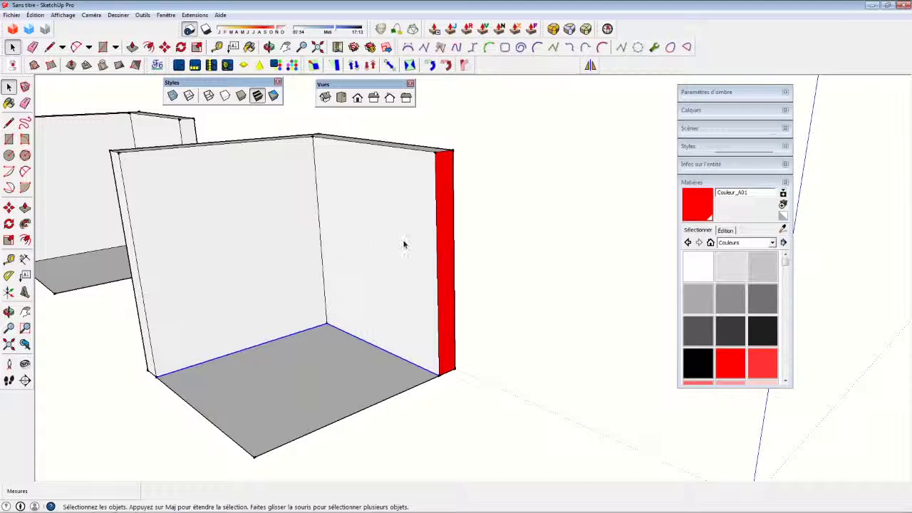
{"action": "middle_click_drag", "start_coordinate": [301, 245], "coordinate": [484, 329], "text": "shift"}
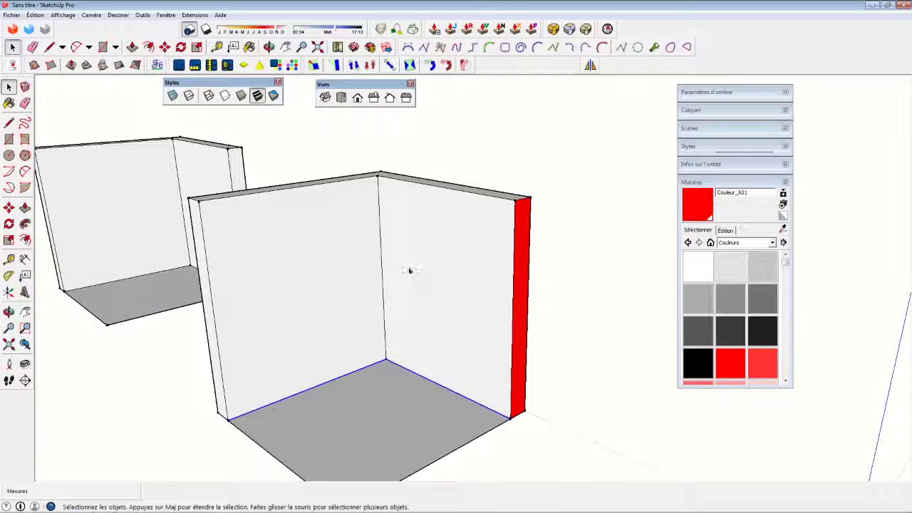
{"action": "scroll", "coordinate": [395, 265], "scroll_direction": "down", "scroll_amount": 3}
{"action": "middle_click_drag", "start_coordinate": [403, 284], "coordinate": [399, 258]}
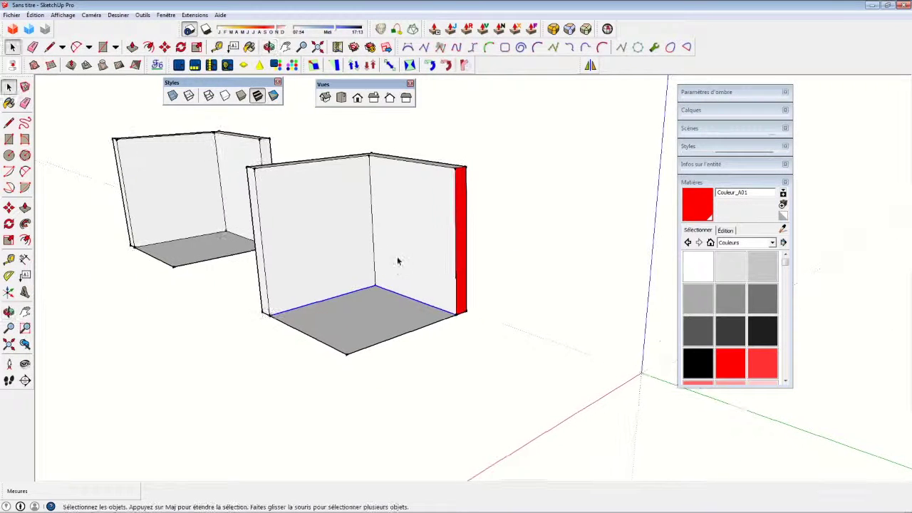
{"action": "scroll", "coordinate": [399, 259], "scroll_direction": "down", "scroll_amount": 2}
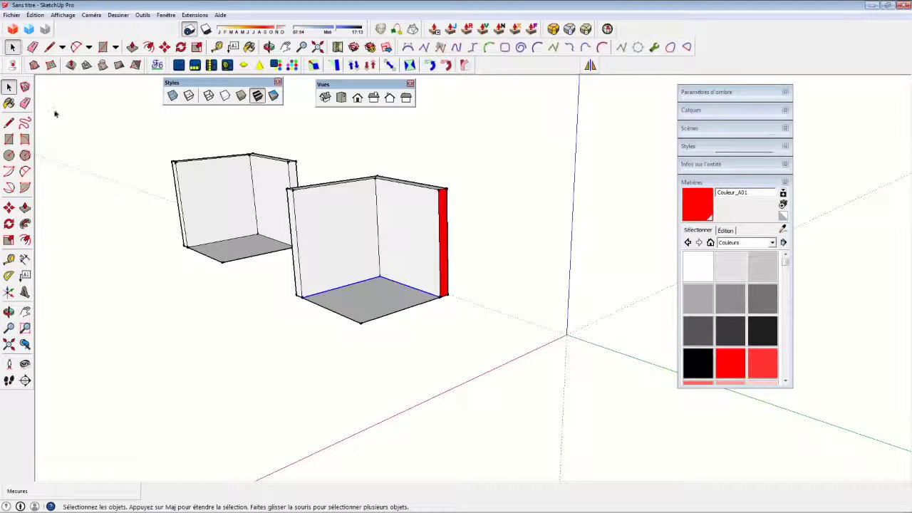
{"action": "mouse_move", "coordinate": [403, 266]}
{"action": "middle_mouse_down"}
{"action": "mouse_move", "coordinate": [244, 253]}
{"action": "mouse_move", "coordinate": [391, 263]}
{"action": "mouse_move", "coordinate": [363, 239]}
{"action": "middle_mouse_up"}
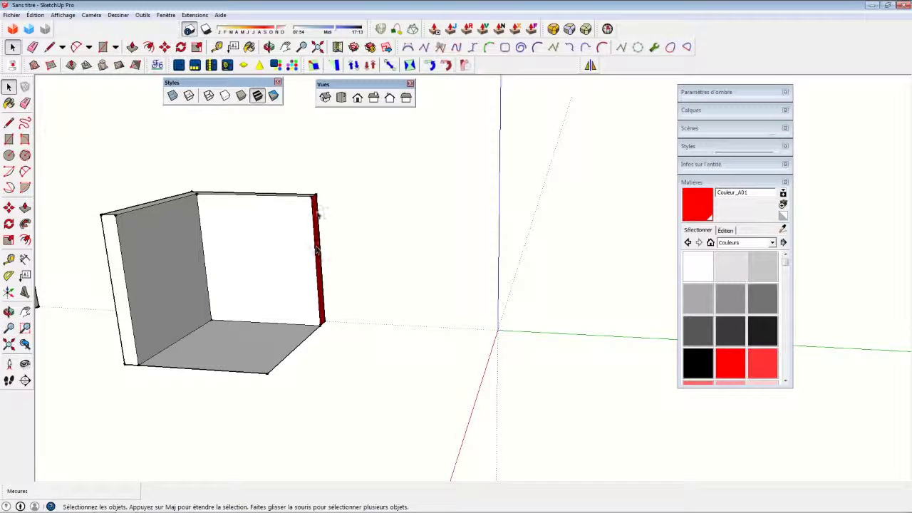
{"action": "mouse_move", "coordinate": [427, 248]}
{"action": "middle_mouse_down"}
{"action": "mouse_move", "coordinate": [456, 221]}
{"action": "mouse_move", "coordinate": [293, 187]}
{"action": "mouse_move", "coordinate": [397, 181]}
{"action": "mouse_move", "coordinate": [447, 194]}
{"action": "mouse_move", "coordinate": [399, 181]}
{"action": "mouse_move", "coordinate": [401, 153]}
{"action": "mouse_move", "coordinate": [458, 183]}
{"action": "mouse_move", "coordinate": [437, 165]}
{"action": "mouse_move", "coordinate": [442, 313]}
{"action": "middle_mouse_up"}
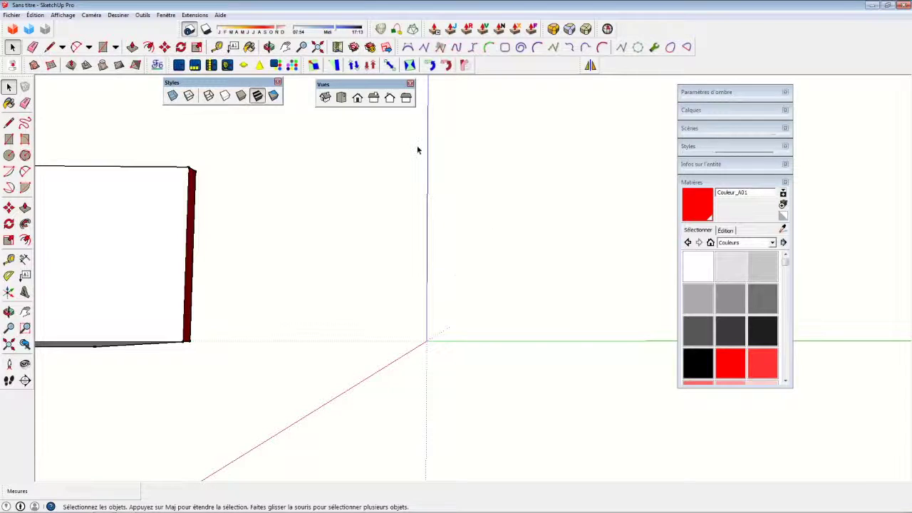
Draw a 2000 by 200 rectangle standing upright at the axis origin.
{"action": "key", "text": "l"}
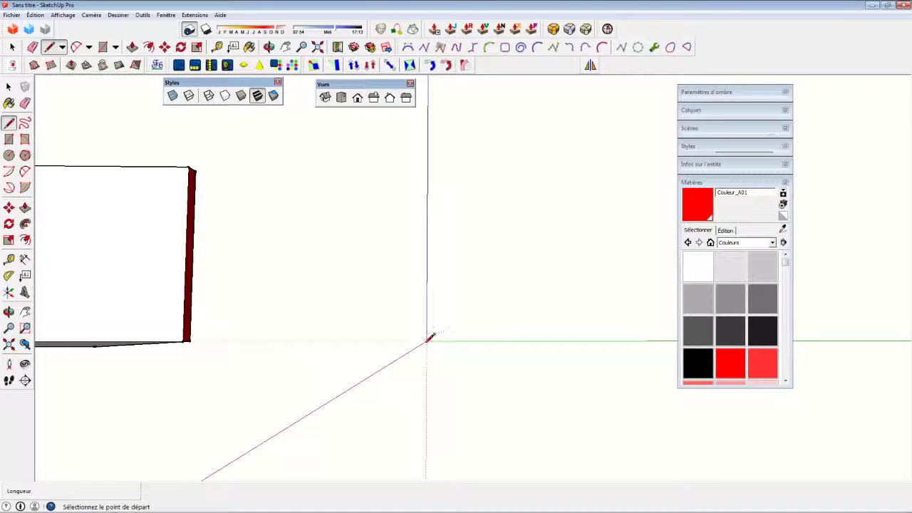
{"action": "key", "text": "r"}
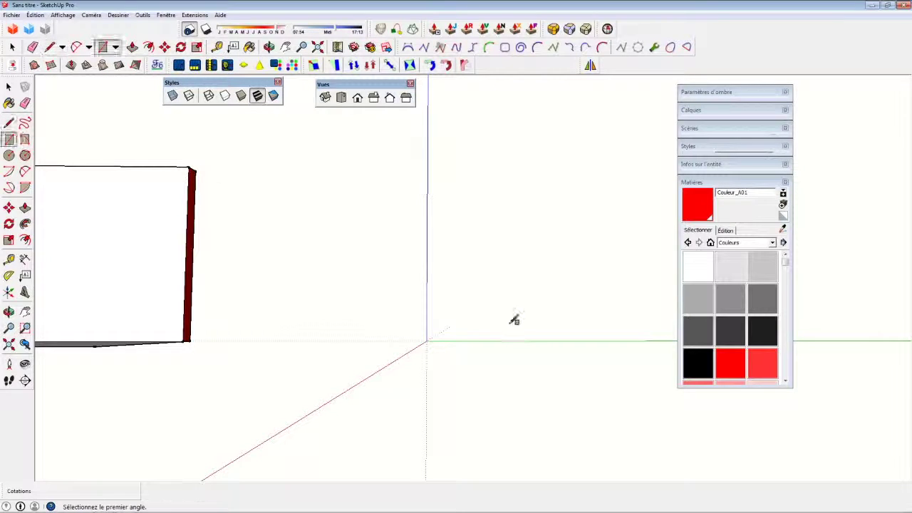
{"action": "left_click", "coordinate": [427, 341]}
{"action": "type", "text": "2000;2"}
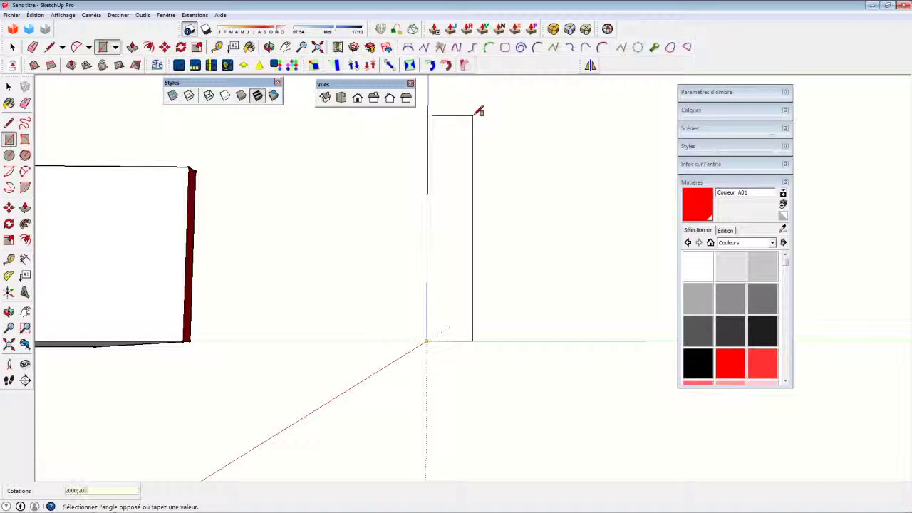
{"action": "type", "text": "0"}
{"action": "key", "text": "Return"}
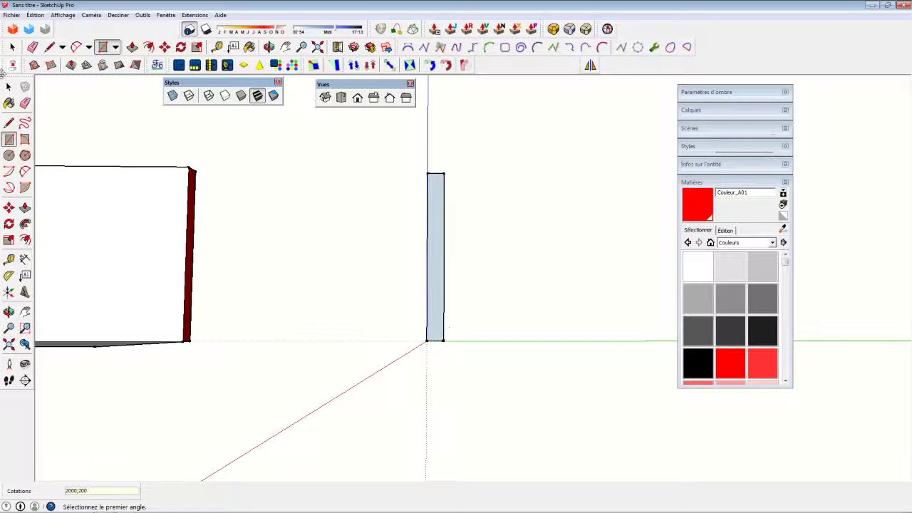
Replace the rectangle with a thin upright face drawn from 2000 mm and 200 mm line edges at the origin.
{"action": "left_click", "coordinate": [9, 87]}
{"action": "left_click_drag", "start_coordinate": [386, 161], "coordinate": [544, 364]}
{"action": "key", "text": "Delete"}
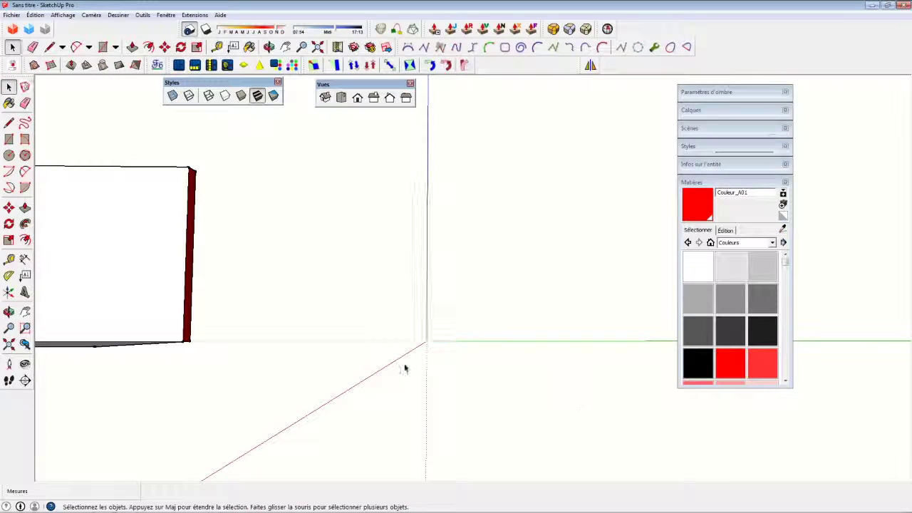
{"action": "left_click", "coordinate": [8, 123]}
{"action": "left_click", "coordinate": [8, 124]}
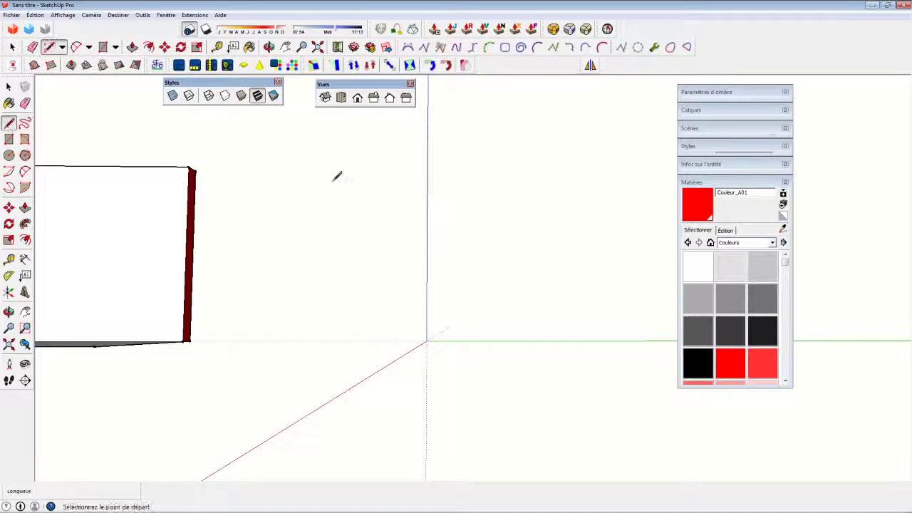
{"action": "left_click", "coordinate": [428, 341]}
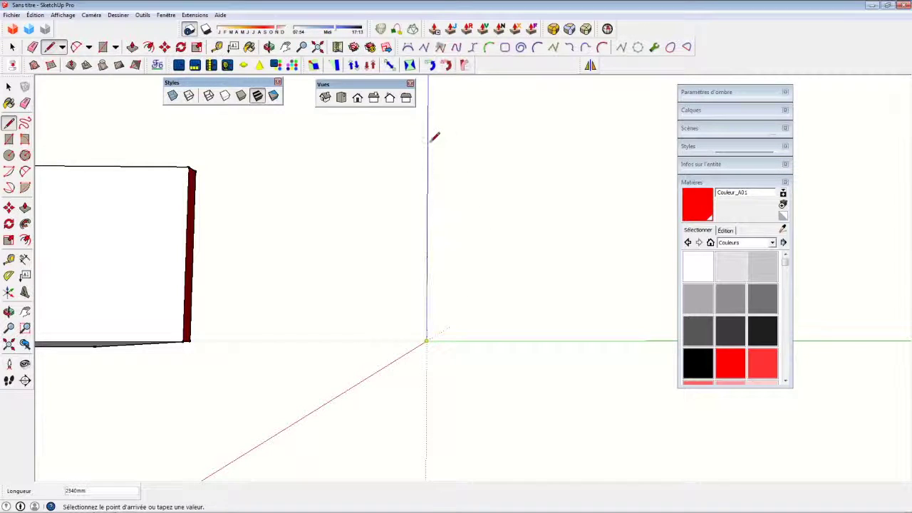
{"action": "type", "text": "2"}
{"action": "key", "text": "Return"}
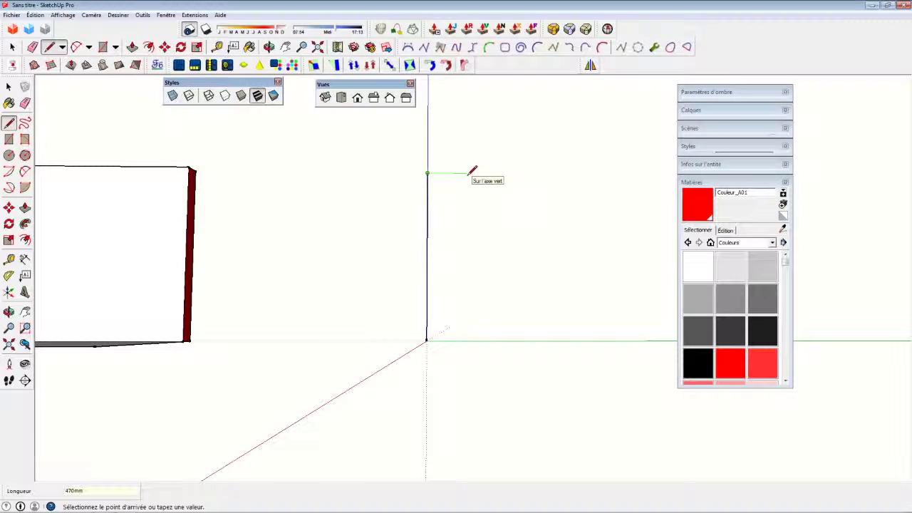
{"action": "key", "text": "Return"}
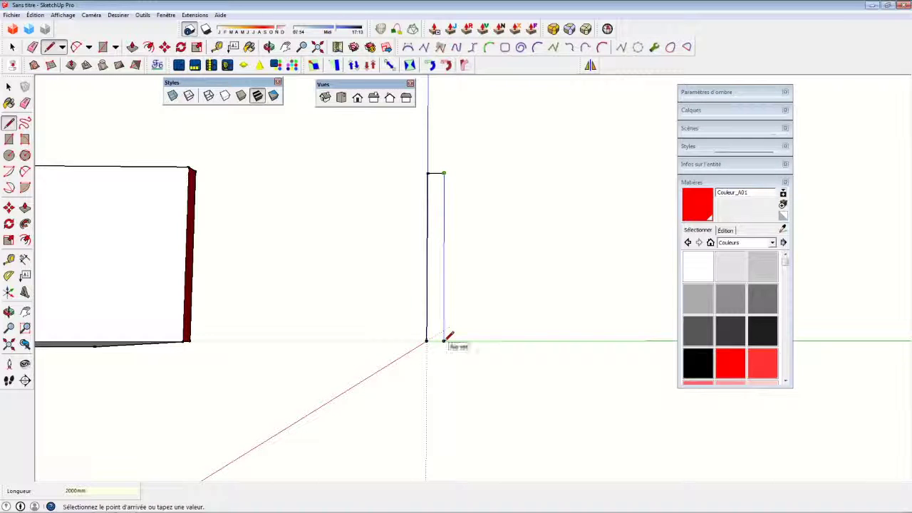
{"action": "left_click", "coordinate": [443, 340]}
{"action": "left_click", "coordinate": [428, 340]}
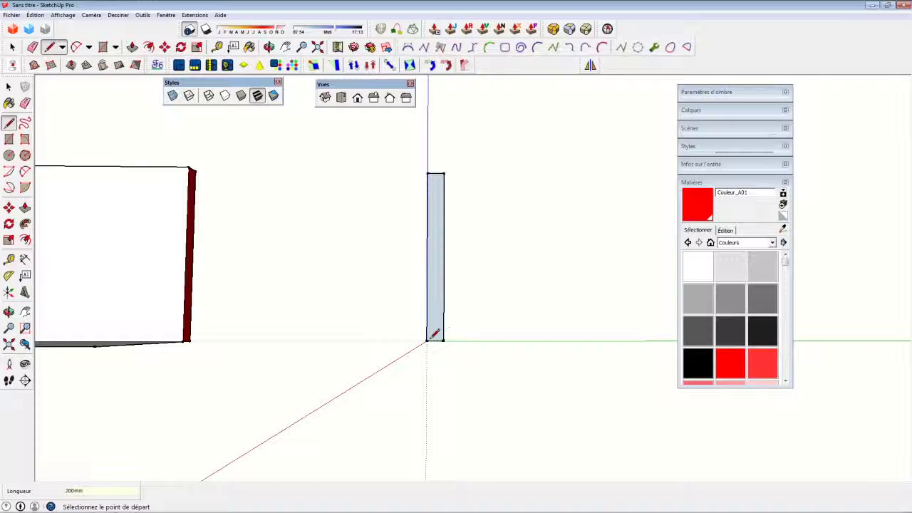
Flip the thin profile face with Inverser les faces to show its white front side.
{"action": "key", "text": "space"}
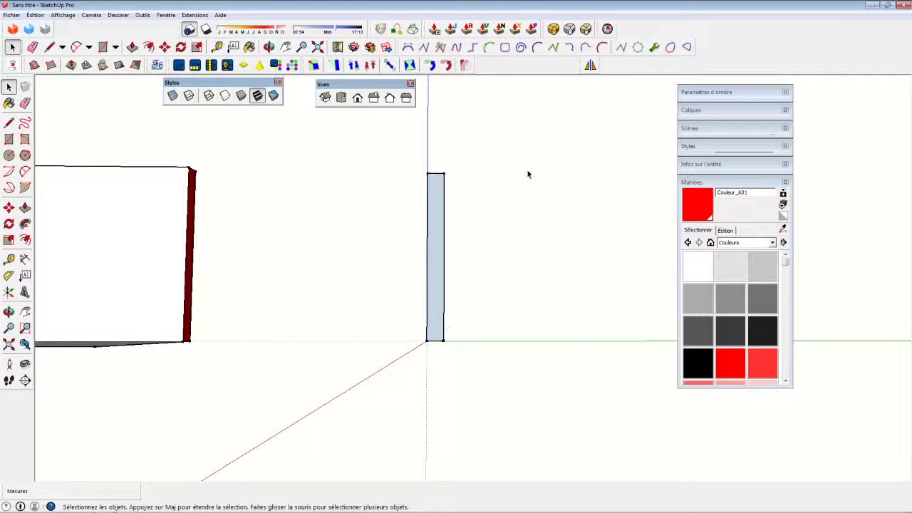
{"action": "mouse_move", "coordinate": [527, 174]}
{"action": "middle_mouse_down"}
{"action": "mouse_move", "coordinate": [426, 259]}
{"action": "mouse_move", "coordinate": [401, 257]}
{"action": "middle_mouse_up"}
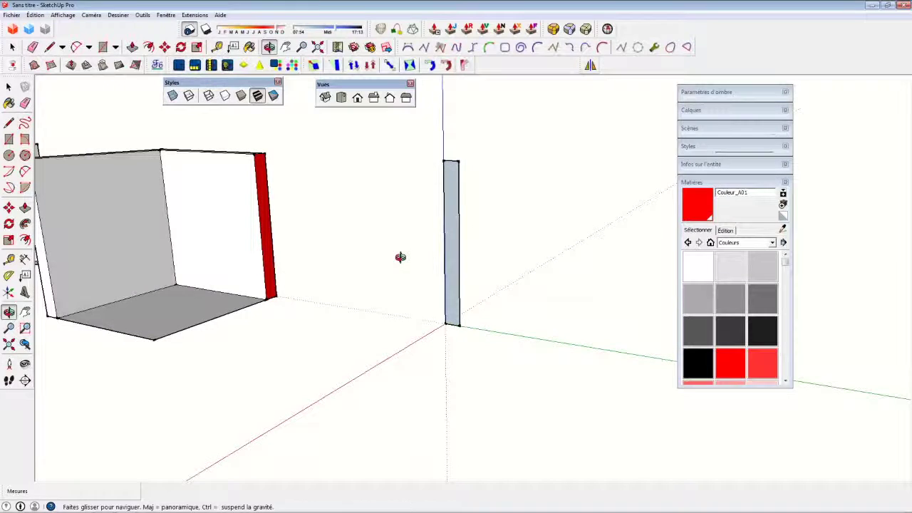
{"action": "right_click", "coordinate": [454, 197]}
{"action": "left_click", "coordinate": [493, 299]}
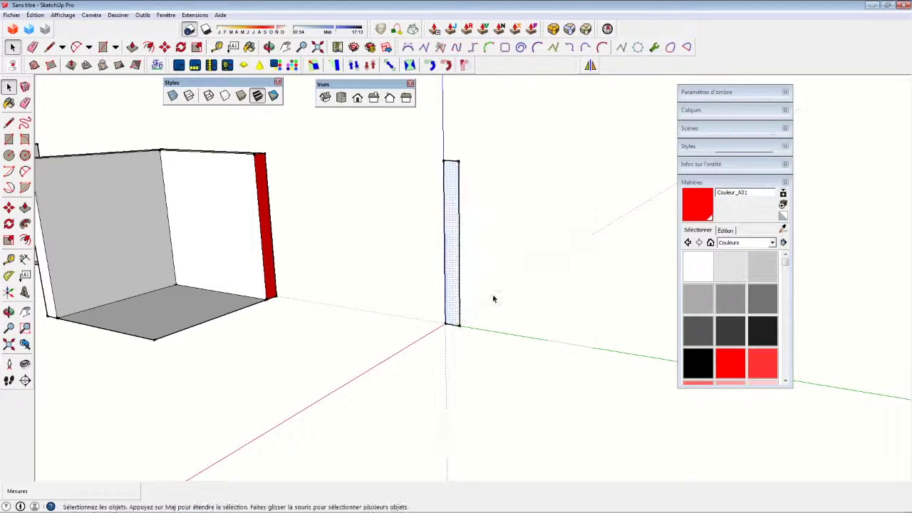
{"action": "left_click", "coordinate": [441, 211]}
{"action": "mouse_move", "coordinate": [493, 308]}
{"action": "middle_mouse_down"}
{"action": "mouse_move", "coordinate": [401, 376]}
{"action": "mouse_move", "coordinate": [65, 244]}
{"action": "middle_mouse_up"}
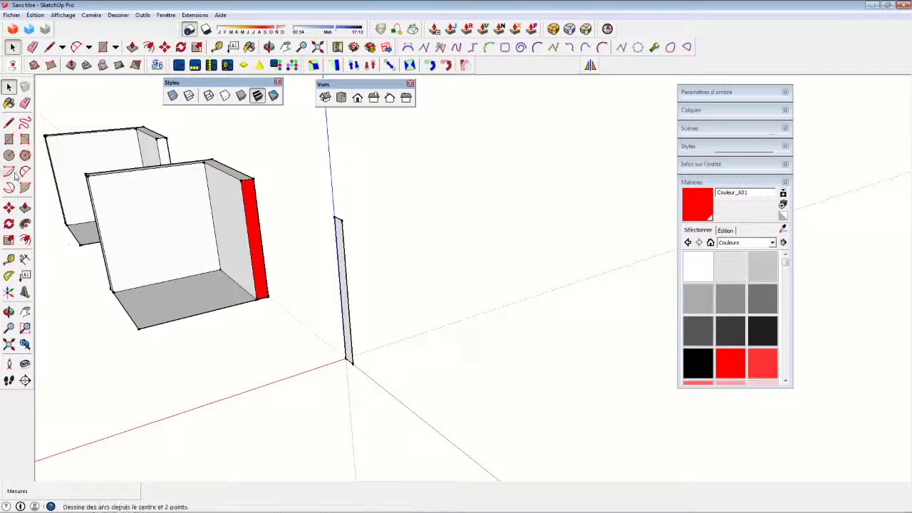
From the profile's base corner, draw 2000 mm edges along the red and then the green axis.
{"action": "left_click", "coordinate": [8, 122]}
{"action": "middle_click_drag", "start_coordinate": [370, 285], "coordinate": [243, 326]}
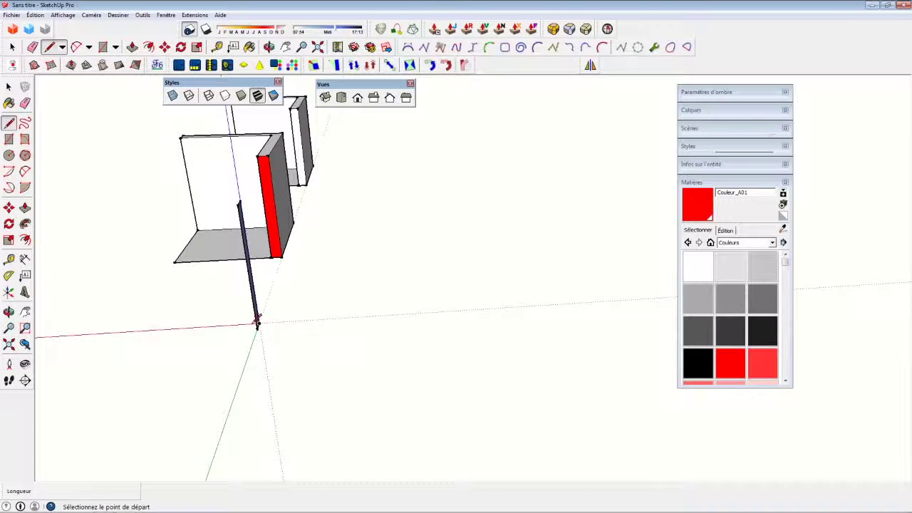
{"action": "scroll", "coordinate": [260, 322], "scroll_direction": "up", "scroll_amount": 4}
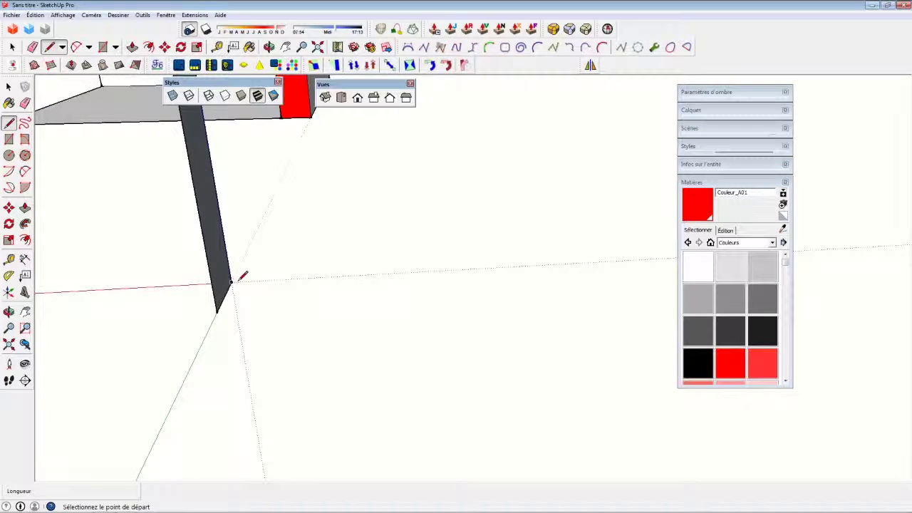
{"action": "left_click", "coordinate": [230, 282]}
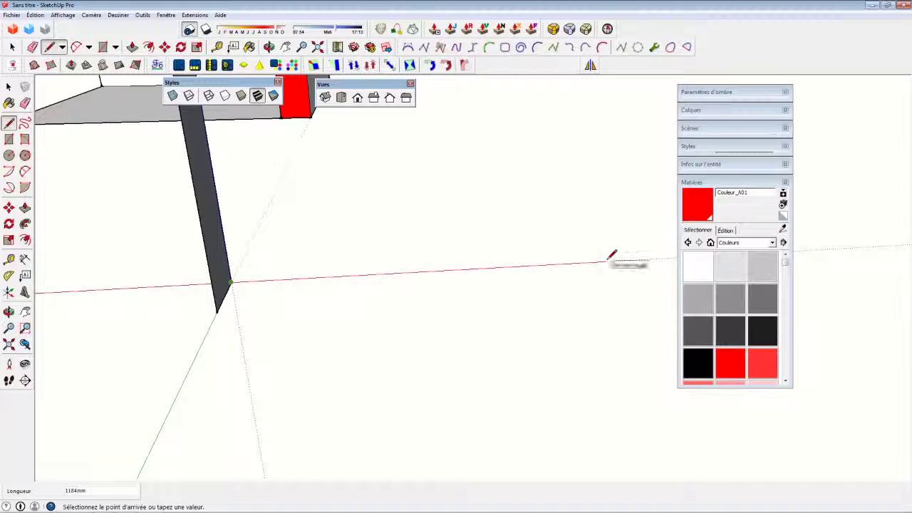
{"action": "type", "text": "8"}
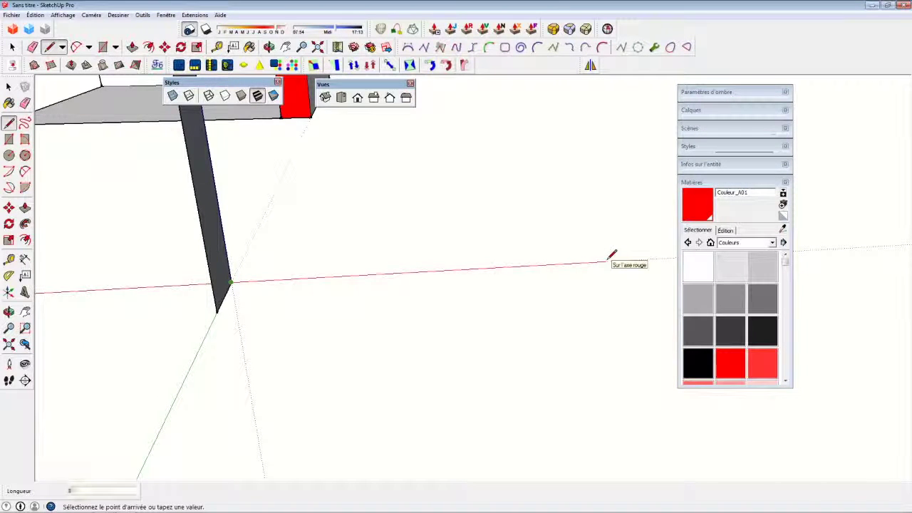
{"action": "key", "text": "Return"}
{"action": "scroll", "coordinate": [611, 253], "scroll_direction": "down", "scroll_amount": 3}
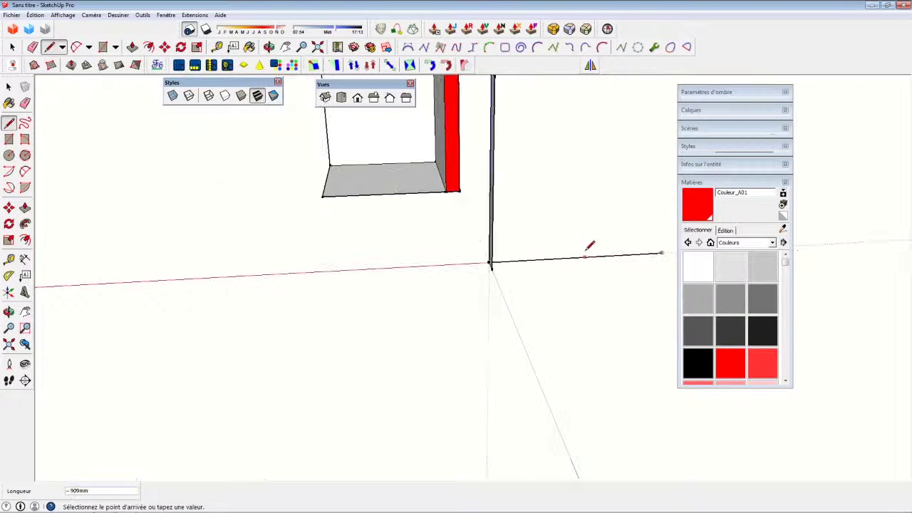
{"action": "middle_click_drag", "start_coordinate": [611, 251], "coordinate": [522, 311]}
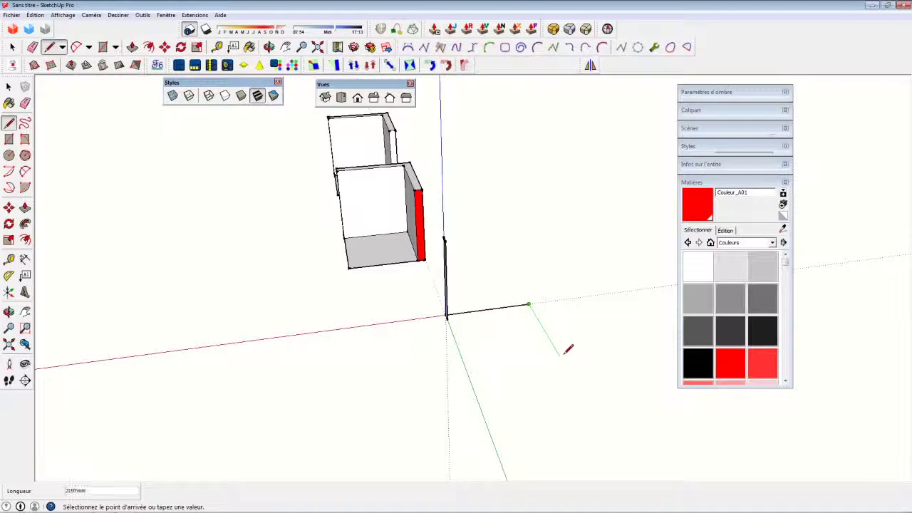
{"action": "type", "text": "2000"}
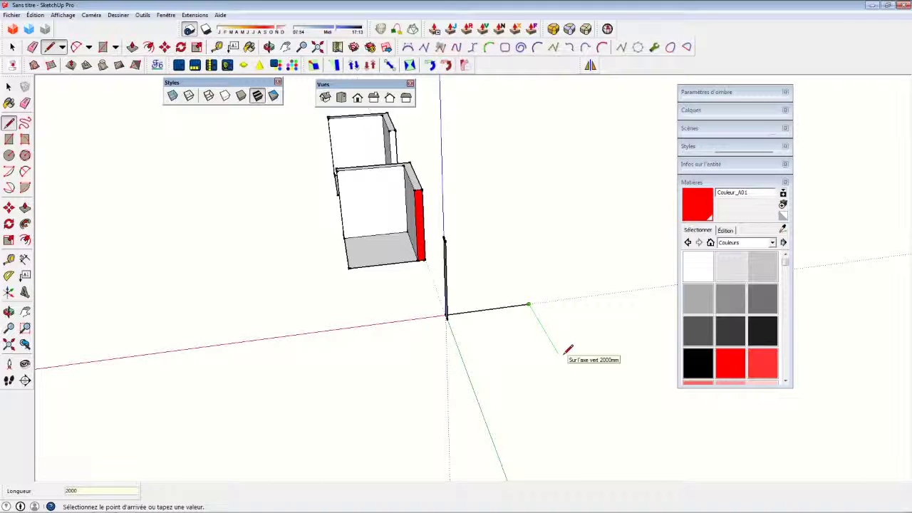
{"action": "key", "text": "Return"}
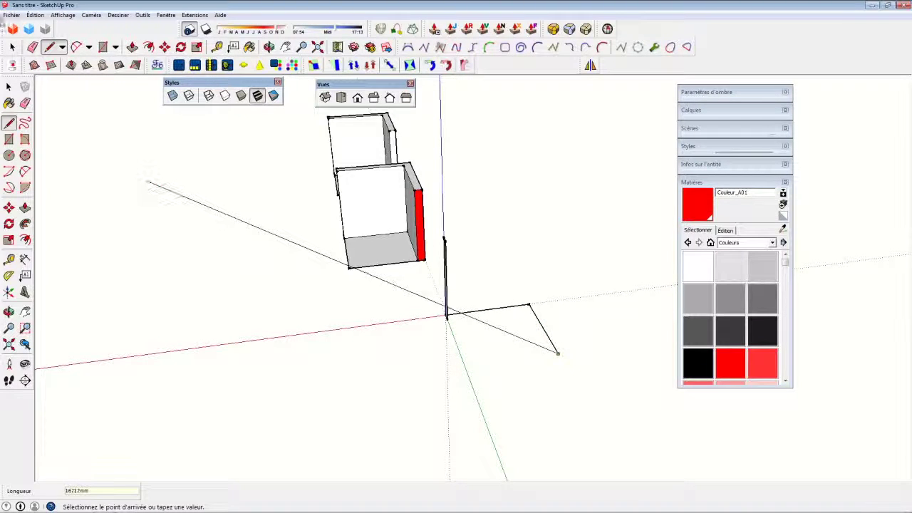
{"action": "key", "text": "space"}
Select both edges of the L-shaped path.
{"action": "mouse_move", "coordinate": [217, 173]}
{"action": "middle_mouse_down"}
{"action": "mouse_move", "coordinate": [347, 200]}
{"action": "mouse_move", "coordinate": [444, 276]}
{"action": "middle_mouse_up"}
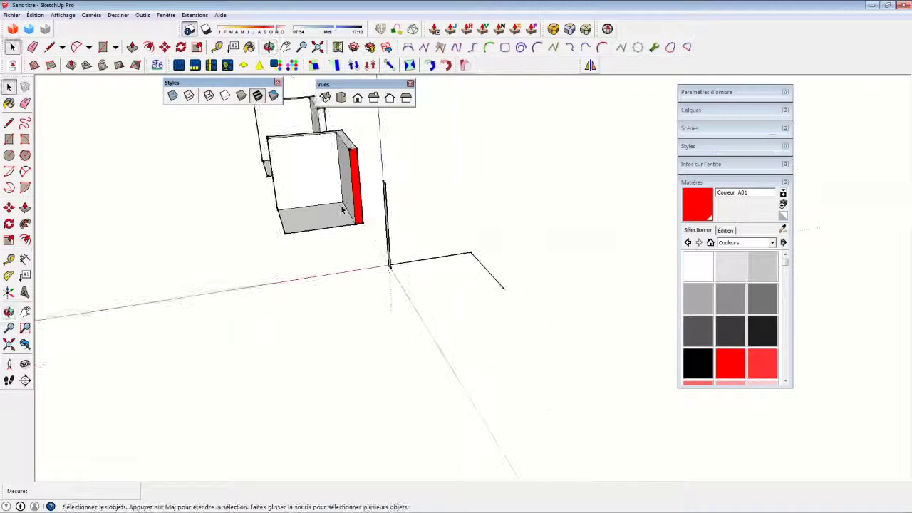
{"action": "left_click", "coordinate": [484, 268]}
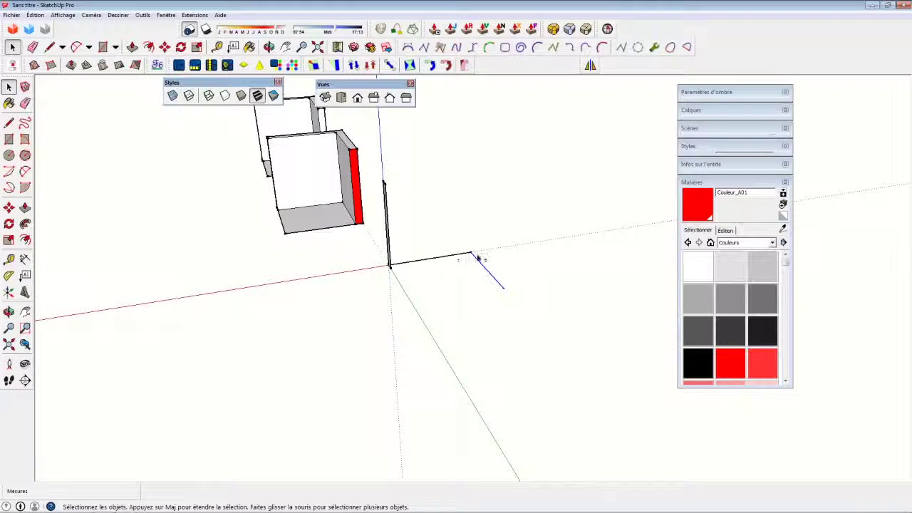
{"action": "scroll", "coordinate": [462, 260], "scroll_direction": "up", "scroll_amount": 1}
{"action": "scroll", "coordinate": [470, 259], "scroll_direction": "up", "scroll_amount": 3}
{"action": "scroll", "coordinate": [478, 256], "scroll_direction": "up", "scroll_amount": 1}
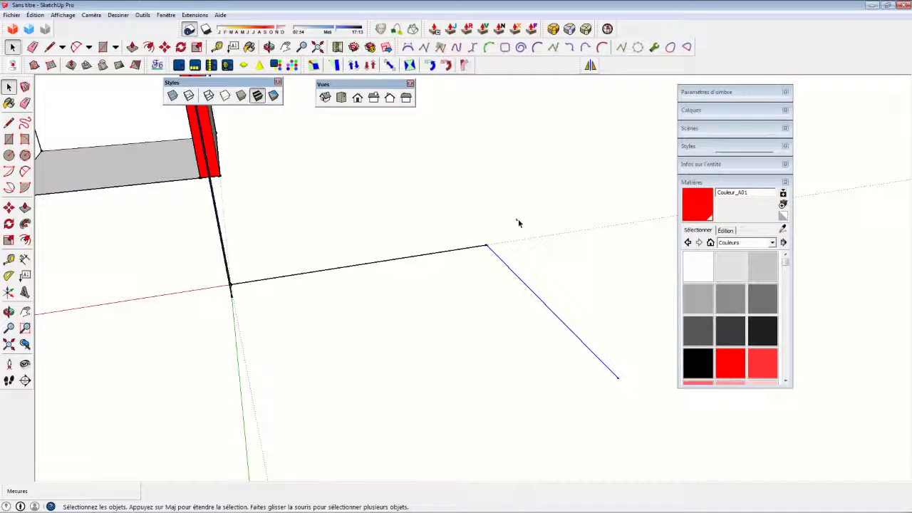
{"action": "left_click", "coordinate": [430, 256]}
{"action": "mouse_move", "coordinate": [460, 230]}
{"action": "middle_mouse_down"}
{"action": "mouse_move", "coordinate": [376, 238]}
{"action": "mouse_move", "coordinate": [466, 240]}
{"action": "mouse_move", "coordinate": [439, 205]}
{"action": "mouse_move", "coordinate": [460, 221]}
{"action": "middle_mouse_up"}
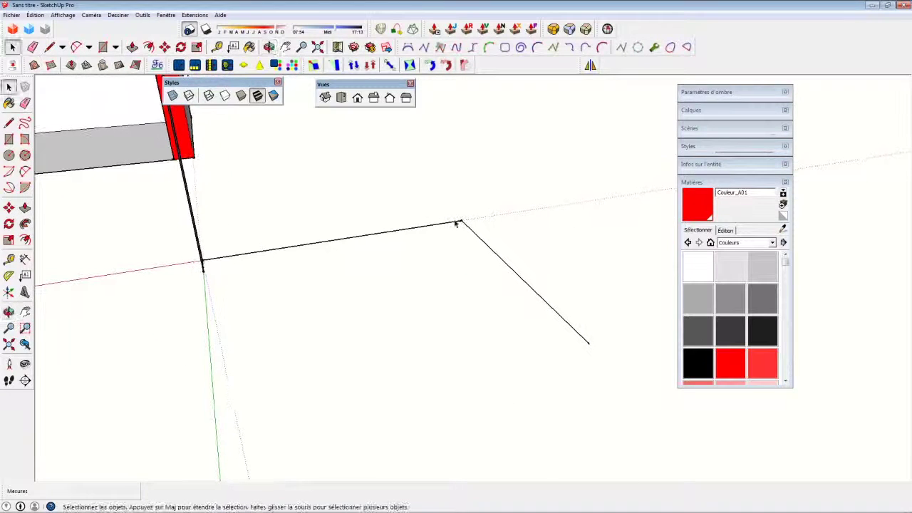
{"action": "left_click", "coordinate": [488, 247]}
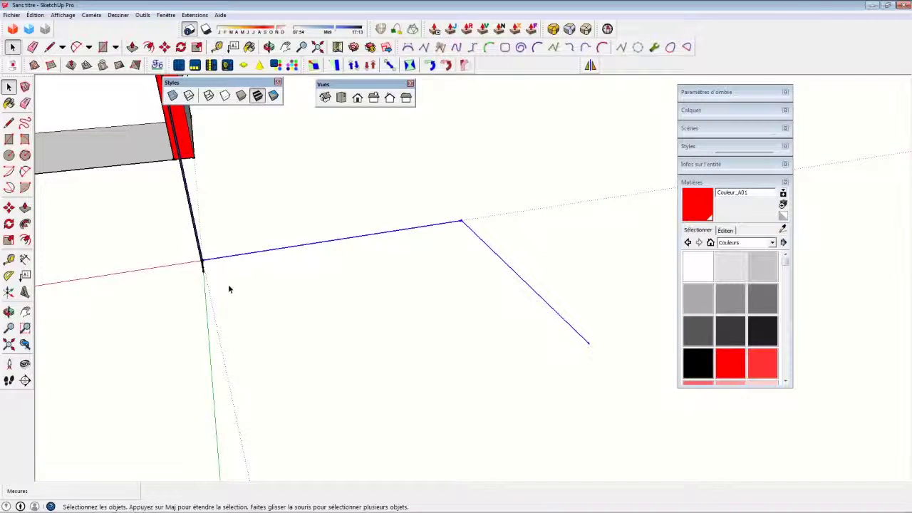
{"action": "middle_click_drag", "start_coordinate": [228, 288], "coordinate": [423, 268]}
Sweep the thin profile along the L-shaped path with Follow Me, redoing it after an undo.
{"action": "scroll", "coordinate": [453, 257], "scroll_direction": "down", "scroll_amount": 3}
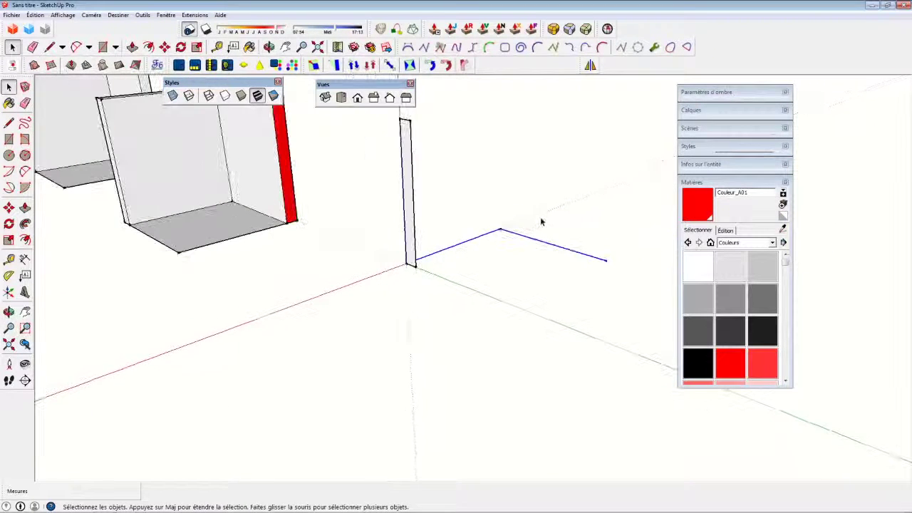
{"action": "mouse_move", "coordinate": [541, 222]}
{"action": "middle_mouse_down"}
{"action": "mouse_move", "coordinate": [500, 195]}
{"action": "mouse_move", "coordinate": [477, 313]}
{"action": "middle_mouse_up"}
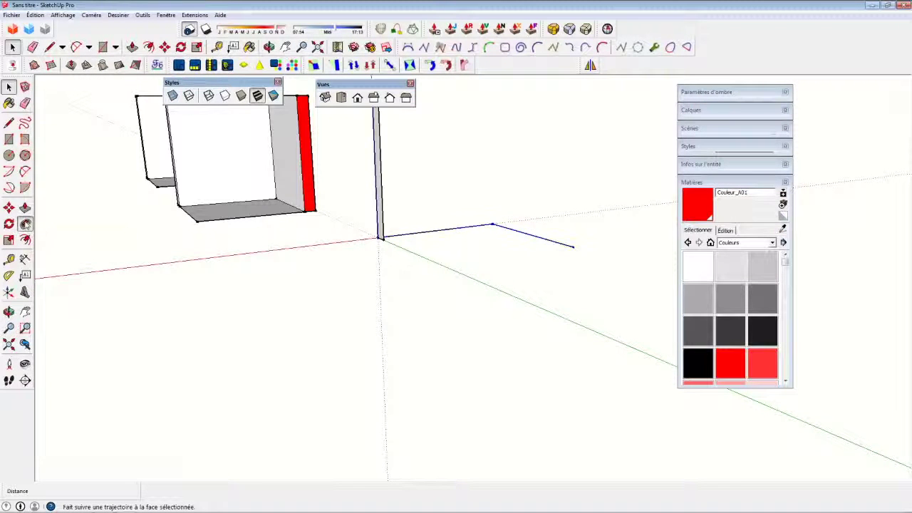
{"action": "left_click", "coordinate": [25, 223]}
{"action": "middle_click_drag", "start_coordinate": [240, 204], "coordinate": [308, 248]}
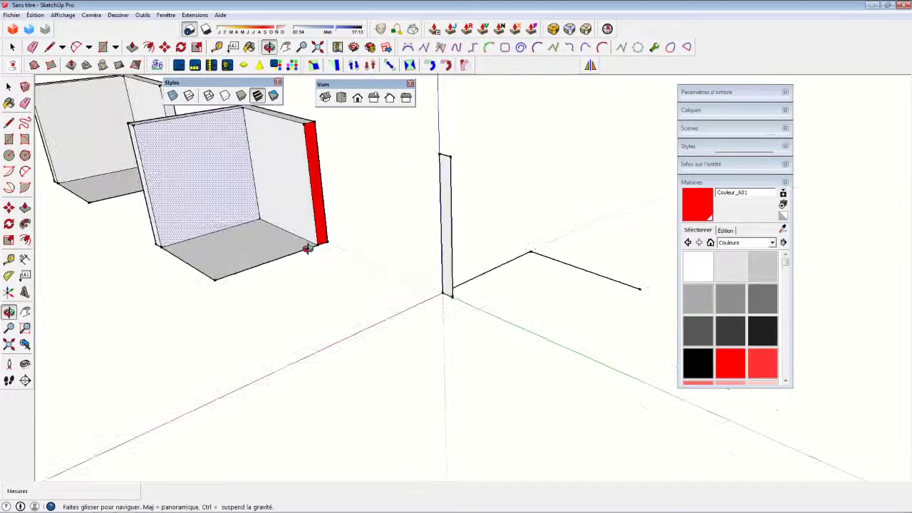
{"action": "left_click", "coordinate": [446, 210]}
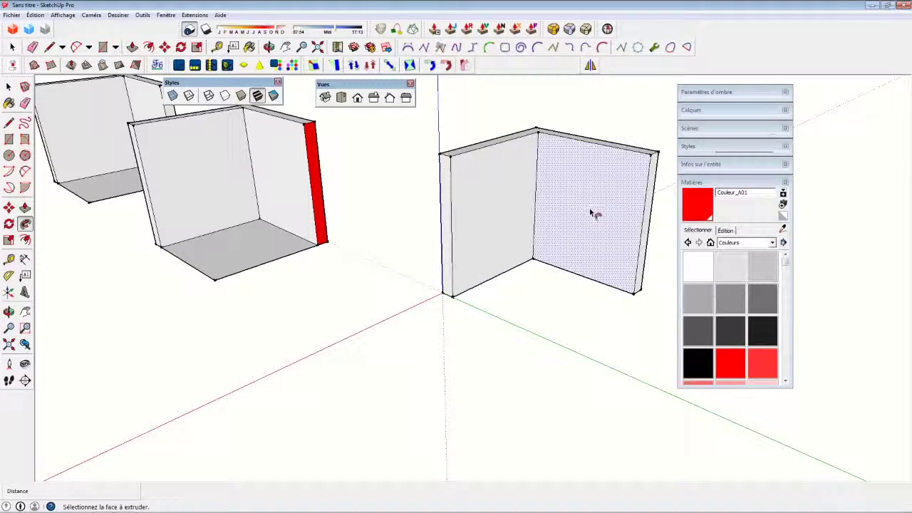
{"action": "key", "text": "ctrl+z"}
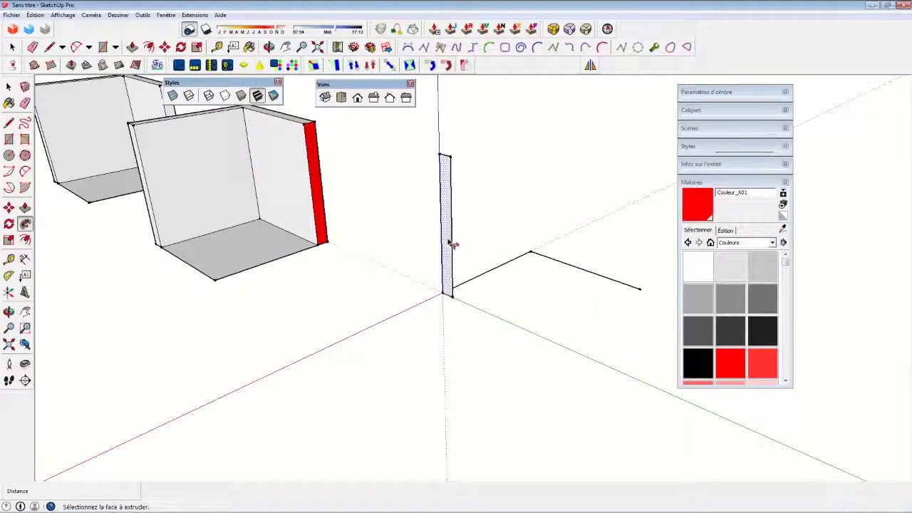
{"action": "left_click", "coordinate": [450, 244]}
{"action": "mouse_move", "coordinate": [477, 235]}
{"action": "left_mouse_down"}
{"action": "mouse_move", "coordinate": [609, 278]}
{"action": "mouse_move", "coordinate": [541, 258]}
{"action": "mouse_move", "coordinate": [596, 264]}
{"action": "mouse_move", "coordinate": [644, 299]}
{"action": "left_mouse_up"}
{"action": "mouse_move", "coordinate": [464, 311]}
{"action": "middle_mouse_down"}
{"action": "mouse_move", "coordinate": [431, 339]}
{"action": "mouse_move", "coordinate": [423, 299]}
{"action": "mouse_move", "coordinate": [514, 314]}
{"action": "middle_mouse_up"}
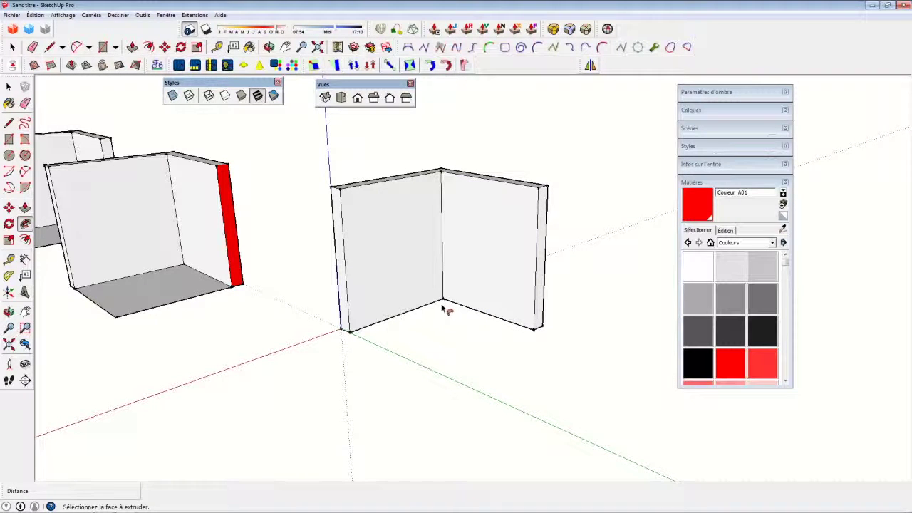
Draw an 1800 by 1800 mm floor rectangle from the third corner's walls.
{"action": "left_click", "coordinate": [8, 139]}
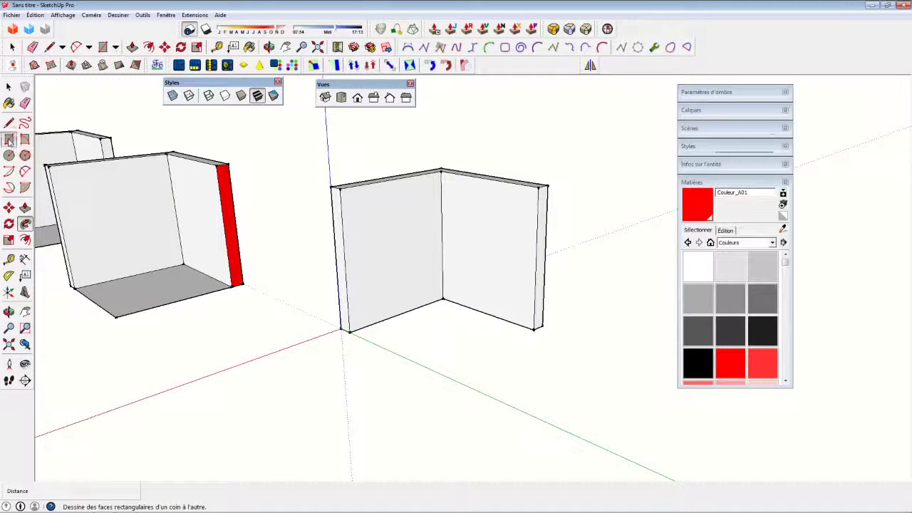
{"action": "middle_click_drag", "start_coordinate": [456, 244], "coordinate": [373, 320]}
{"action": "left_click", "coordinate": [324, 335]}
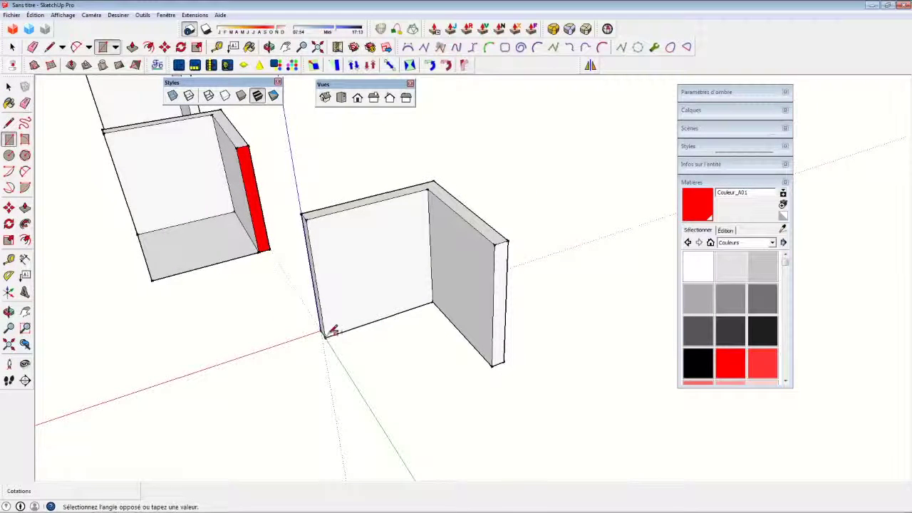
{"action": "left_click", "coordinate": [496, 363]}
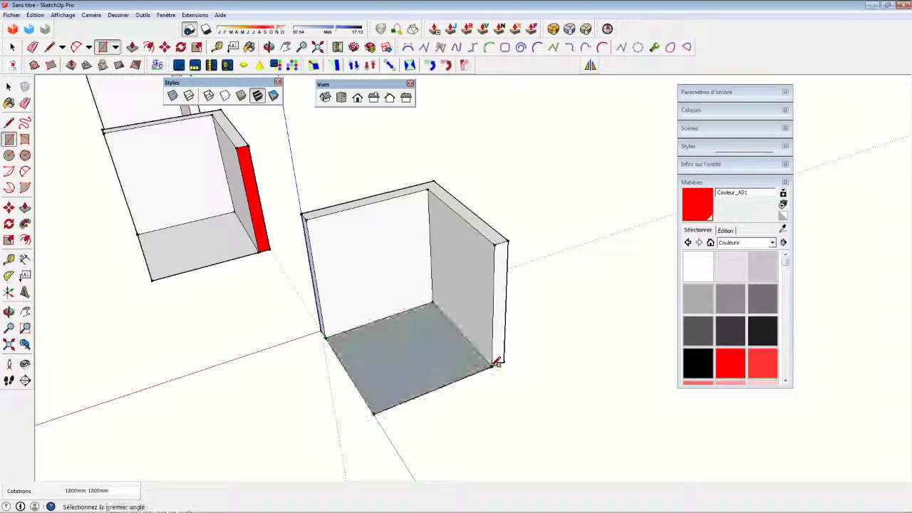
Reverse the floor face so it faces up, then zoom out over all three rooms.
{"action": "key", "text": "space"}
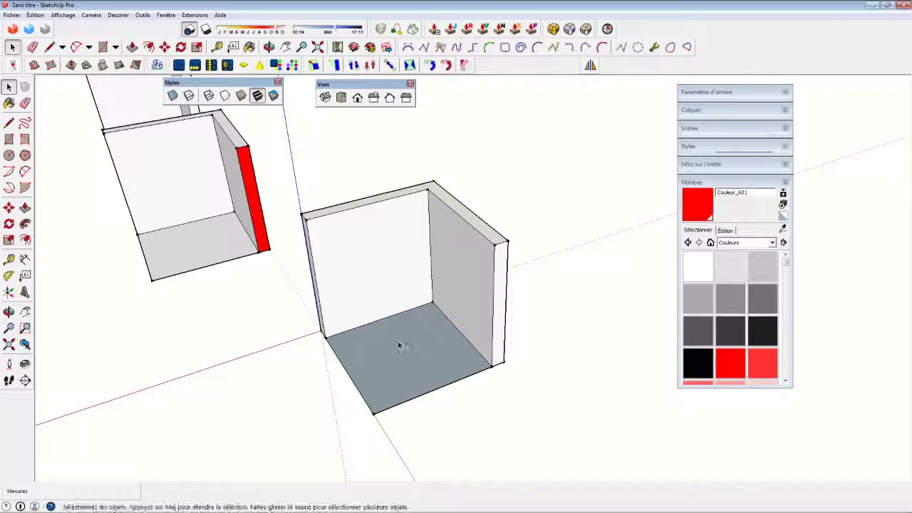
{"action": "right_click", "coordinate": [412, 346]}
{"action": "mouse_move", "coordinate": [429, 287]}
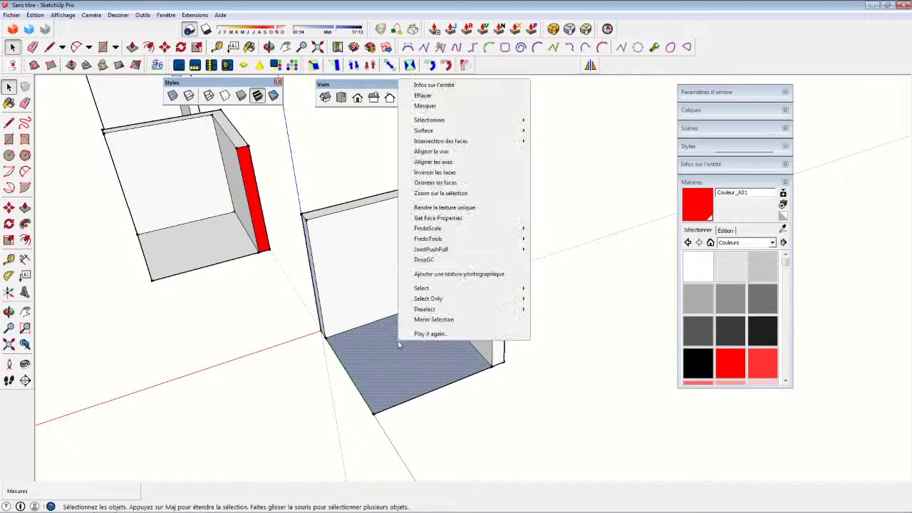
{"action": "left_click", "coordinate": [434, 173]}
{"action": "left_click", "coordinate": [282, 186]}
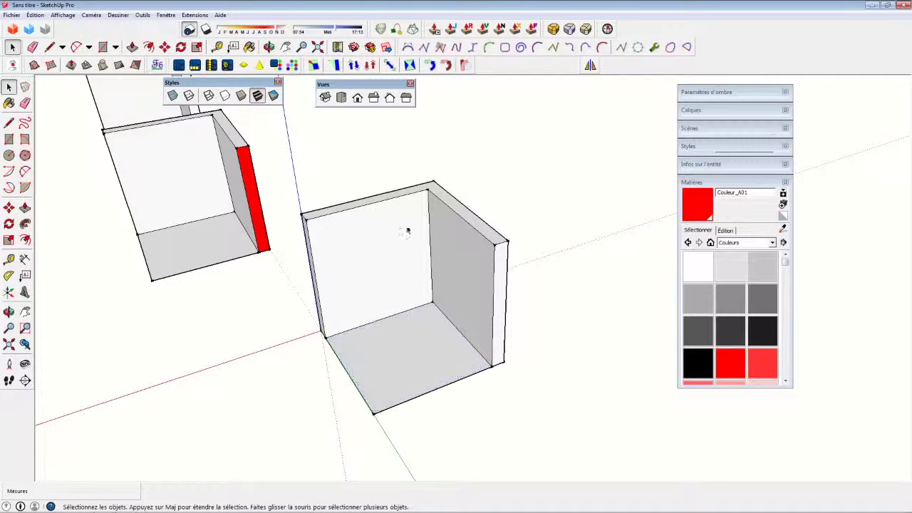
{"action": "mouse_move", "coordinate": [406, 228]}
{"action": "middle_mouse_down"}
{"action": "mouse_move", "coordinate": [492, 167]}
{"action": "mouse_move", "coordinate": [502, 126]}
{"action": "middle_mouse_up"}
{"action": "middle_click_drag", "start_coordinate": [422, 185], "coordinate": [421, 225]}
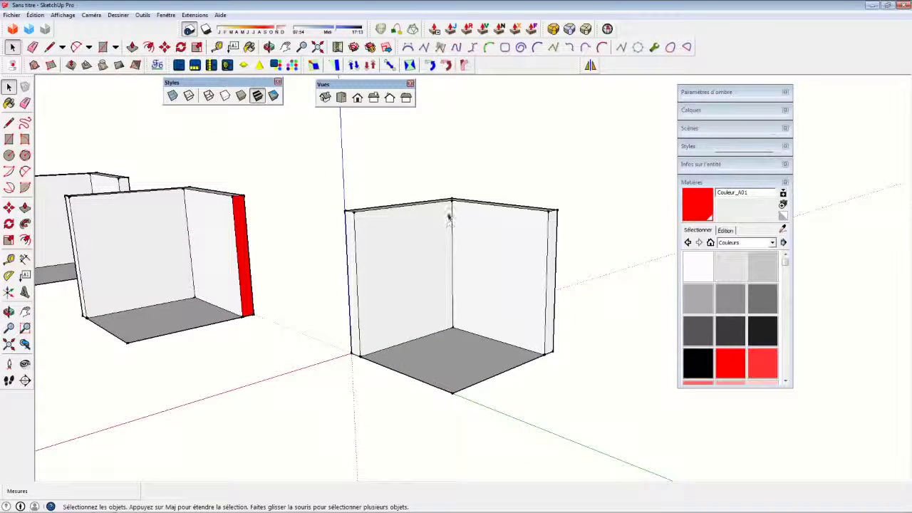
{"action": "scroll", "coordinate": [365, 206], "scroll_direction": "down", "scroll_amount": 2}
{"action": "scroll", "coordinate": [368, 209], "scroll_direction": "down", "scroll_amount": 2}
{"action": "scroll", "coordinate": [368, 210], "scroll_direction": "down", "scroll_amount": 1}
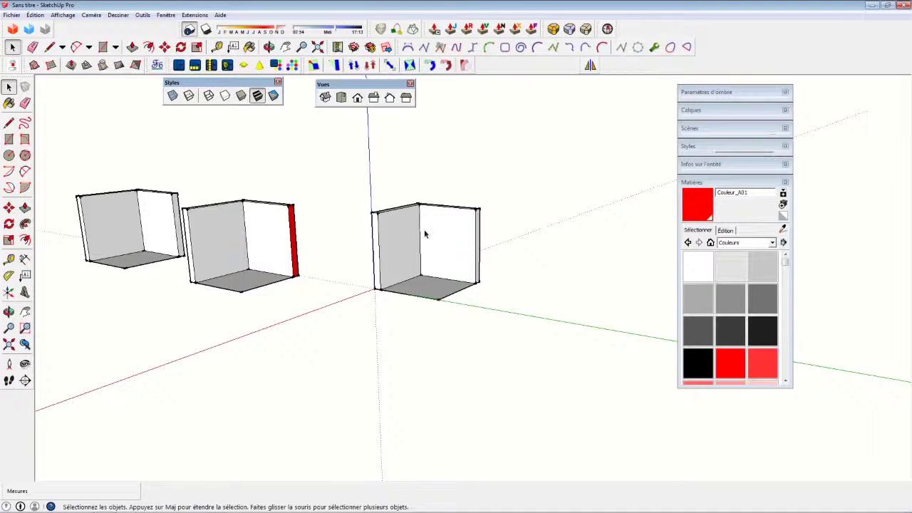
{"action": "mouse_move", "coordinate": [423, 230]}
{"action": "middle_mouse_down"}
{"action": "mouse_move", "coordinate": [481, 198]}
{"action": "mouse_move", "coordinate": [483, 214]}
{"action": "middle_mouse_up"}
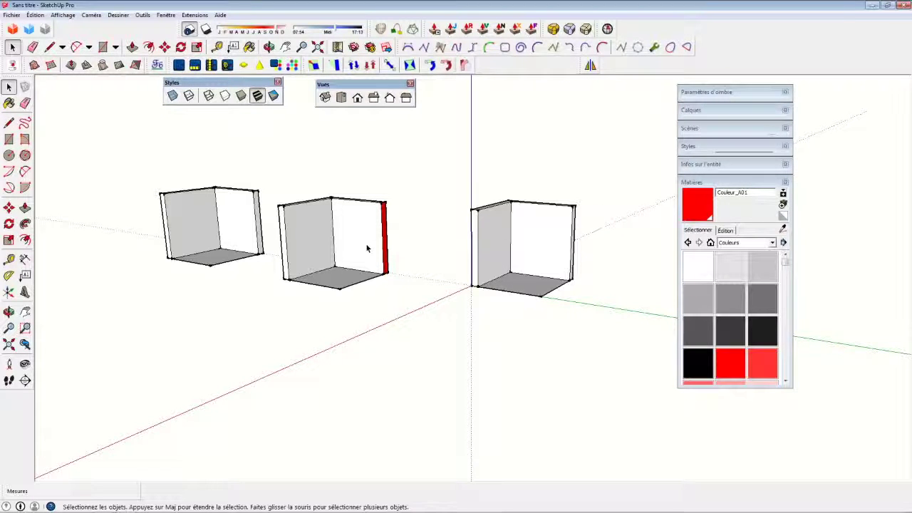
{"action": "mouse_move", "coordinate": [532, 249]}
{"action": "middle_mouse_down"}
{"action": "mouse_move", "coordinate": [525, 240]}
{"action": "mouse_move", "coordinate": [486, 244]}
{"action": "mouse_move", "coordinate": [464, 224]}
{"action": "mouse_move", "coordinate": [427, 240]}
{"action": "middle_mouse_up"}
{"action": "scroll", "coordinate": [486, 244], "scroll_direction": "up", "scroll_amount": 2}
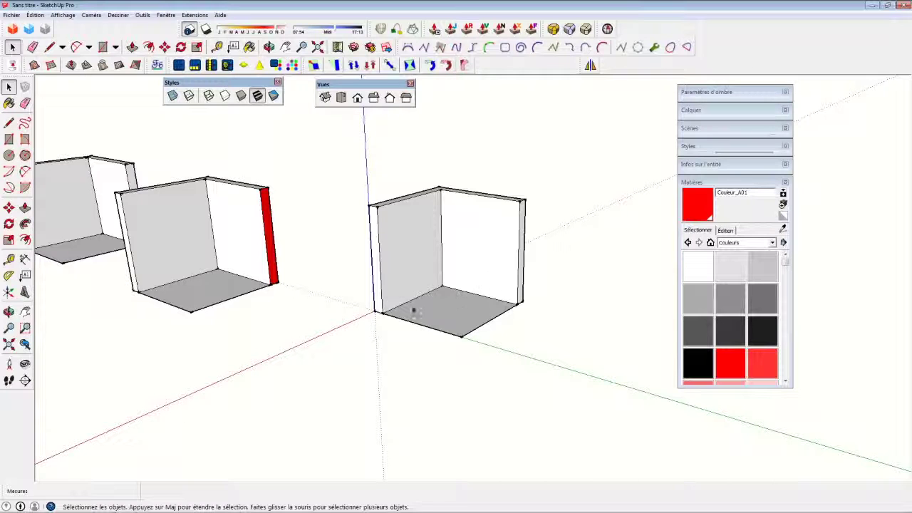